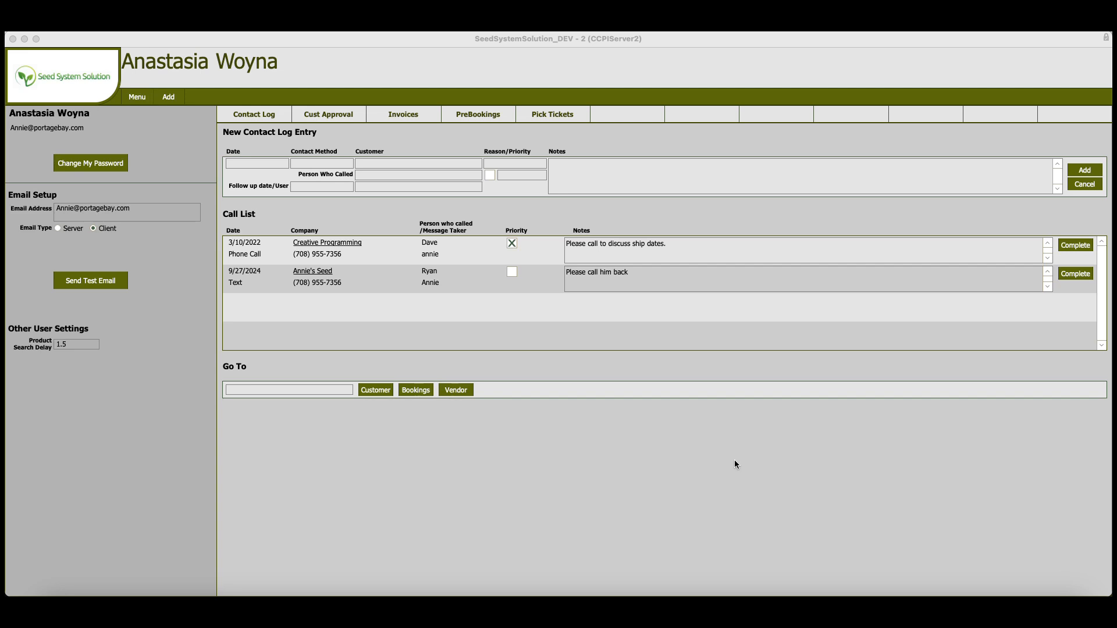
List all pick tickets and view the list's options for creating, printing, emailing and exporting.
click(138, 100)
click(139, 101)
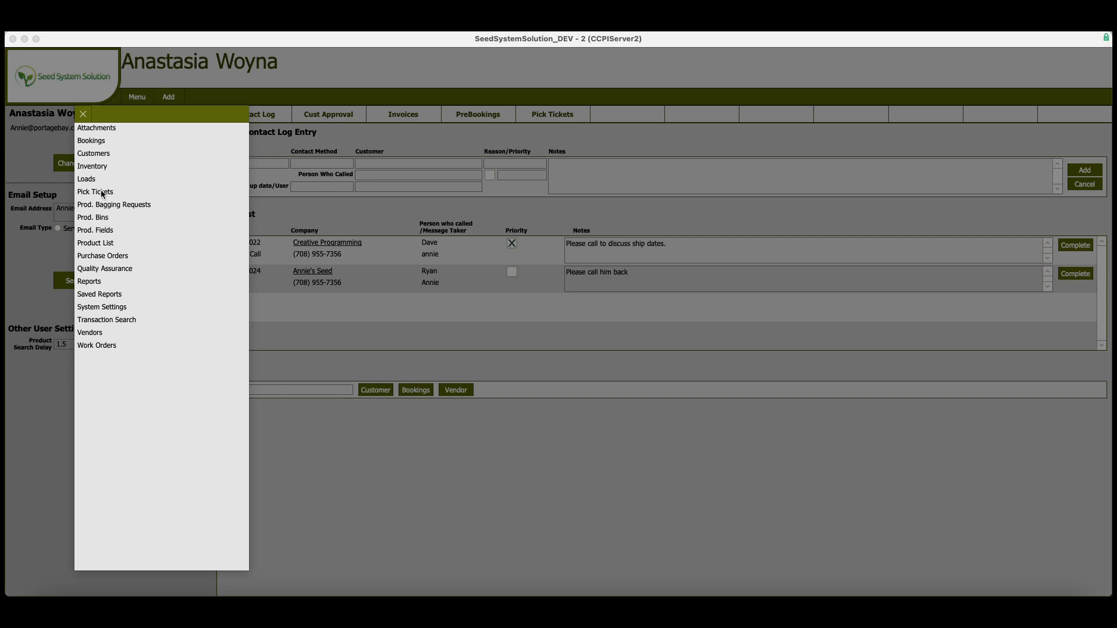
click(102, 193)
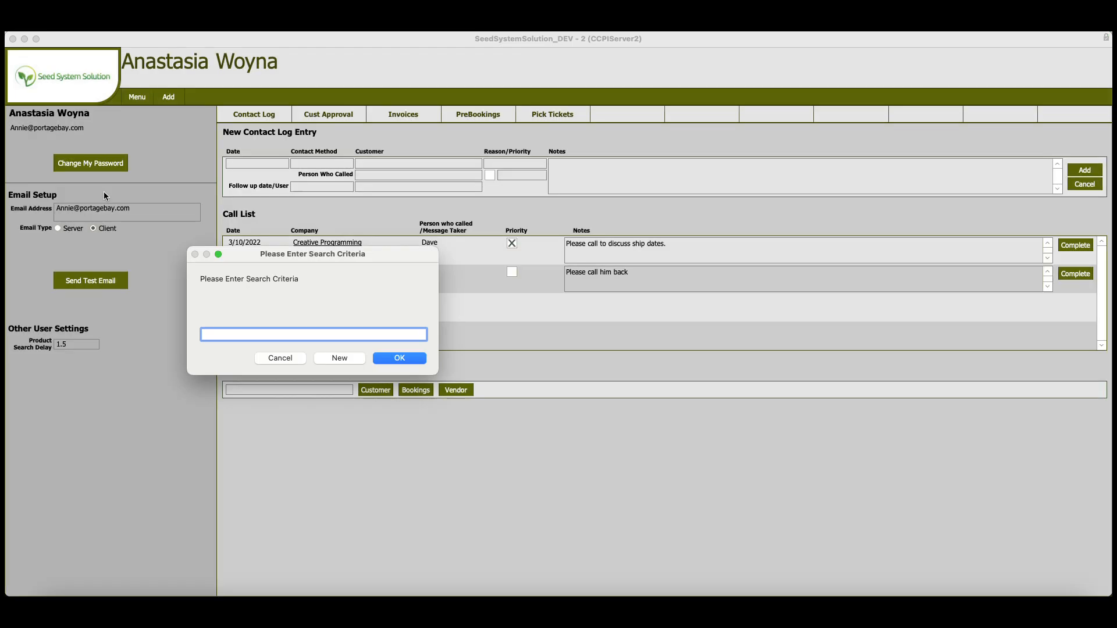
click(398, 358)
click(234, 98)
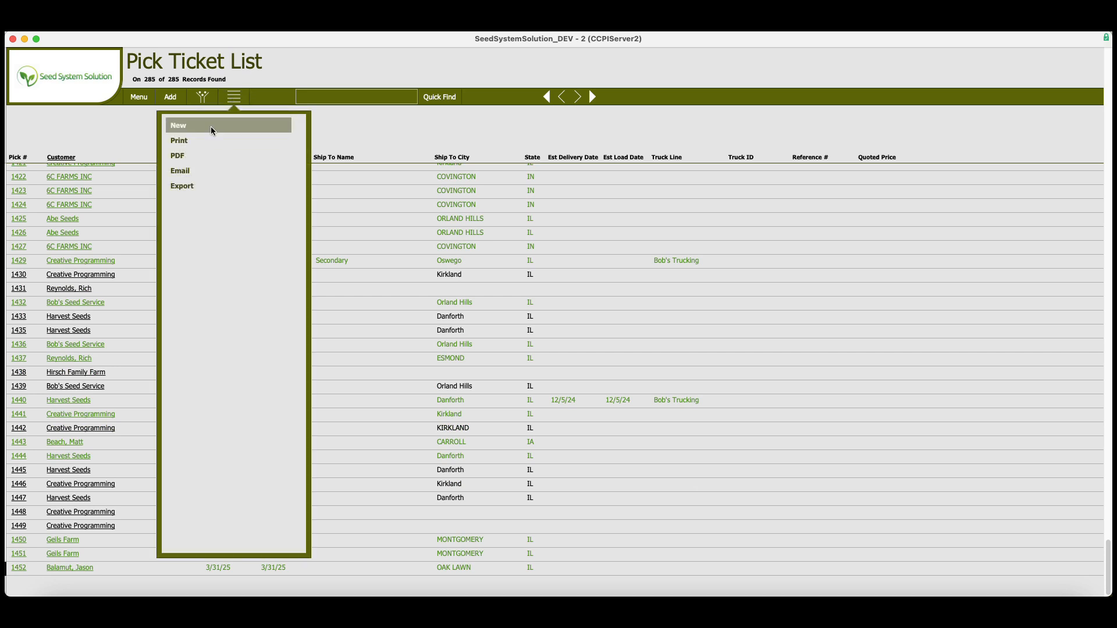
click(395, 125)
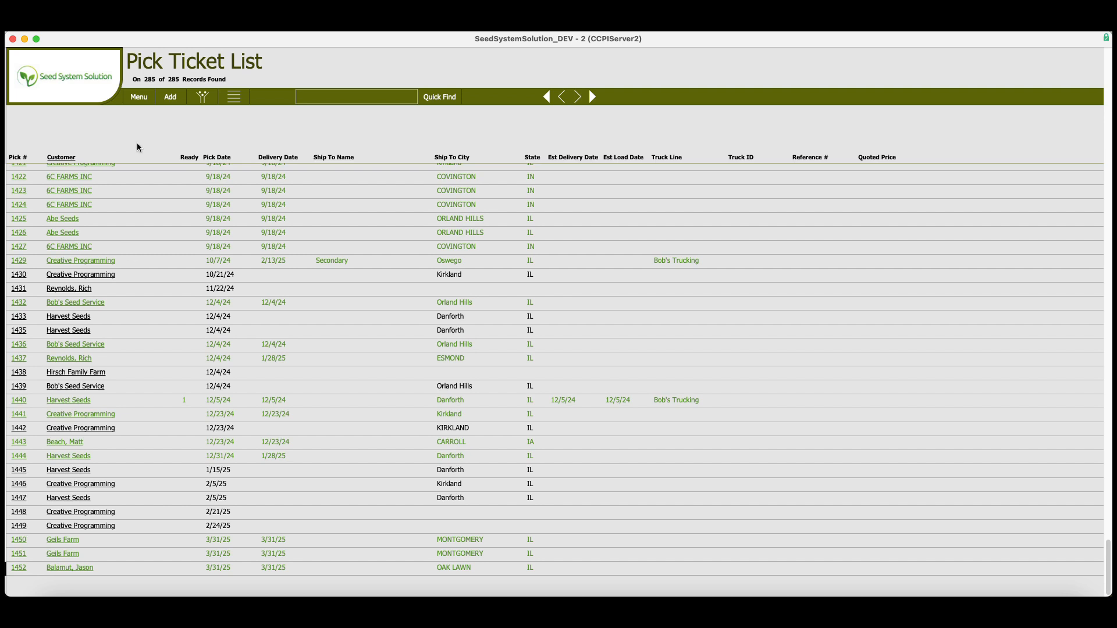
Return to the home screen and display its pick tickets.
click(92, 87)
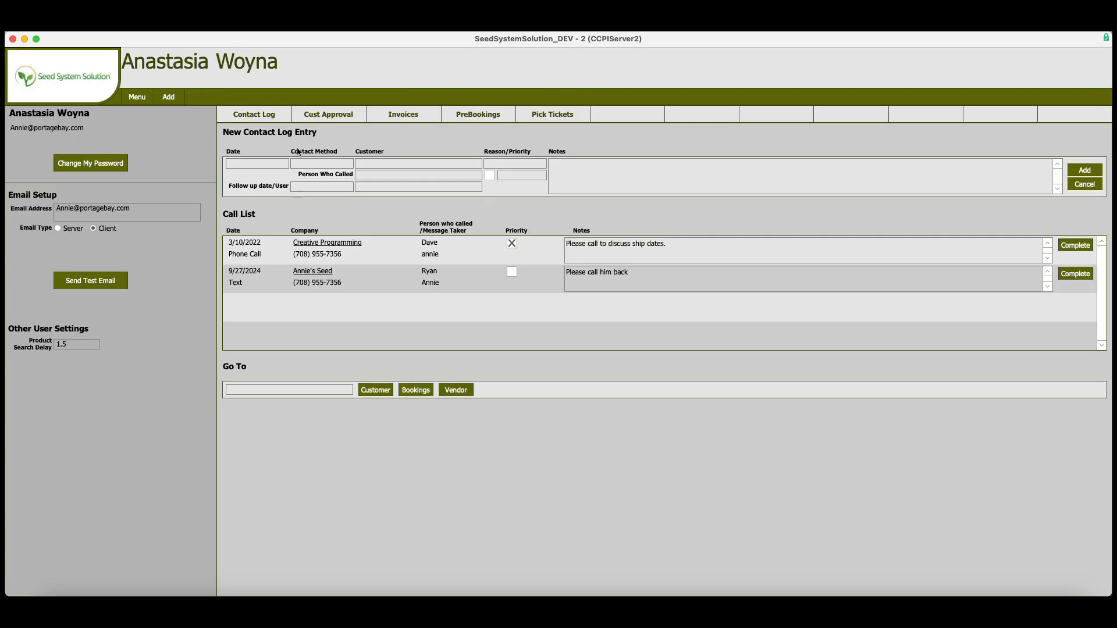
click(553, 119)
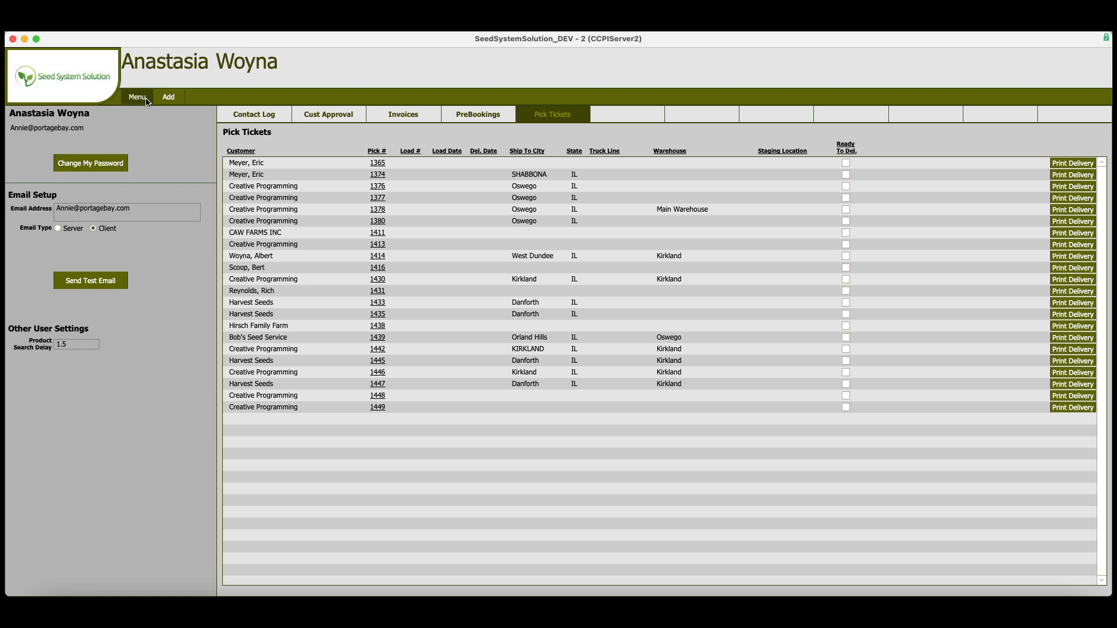
Switch to the Shipping Report window and view the pick ticket creation options for the first order line.
drag(163, 44, 163, 52)
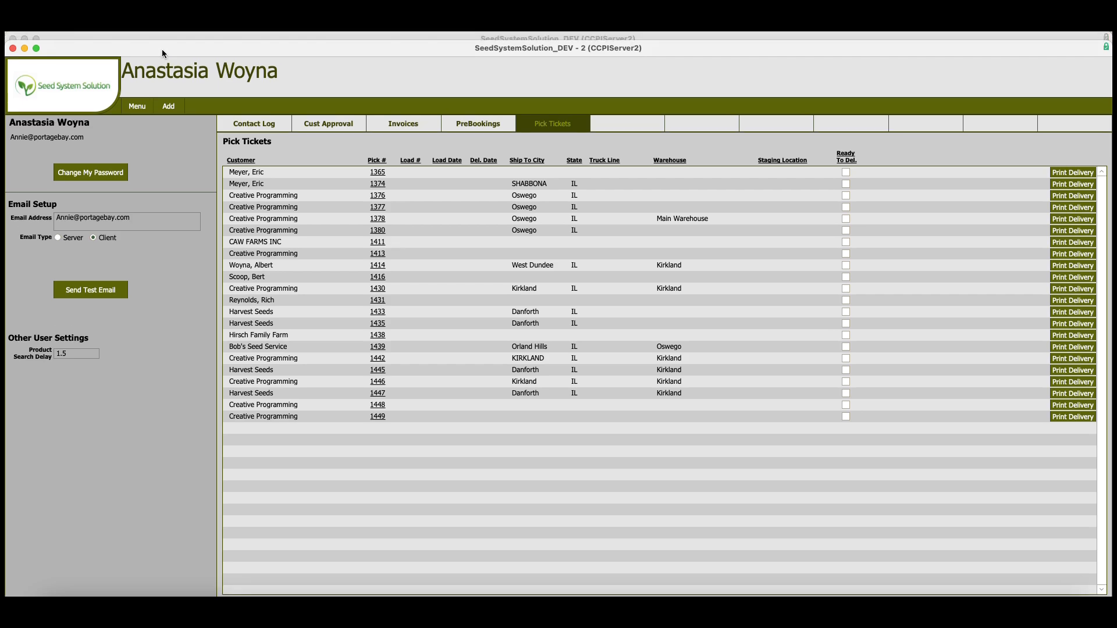
click(162, 34)
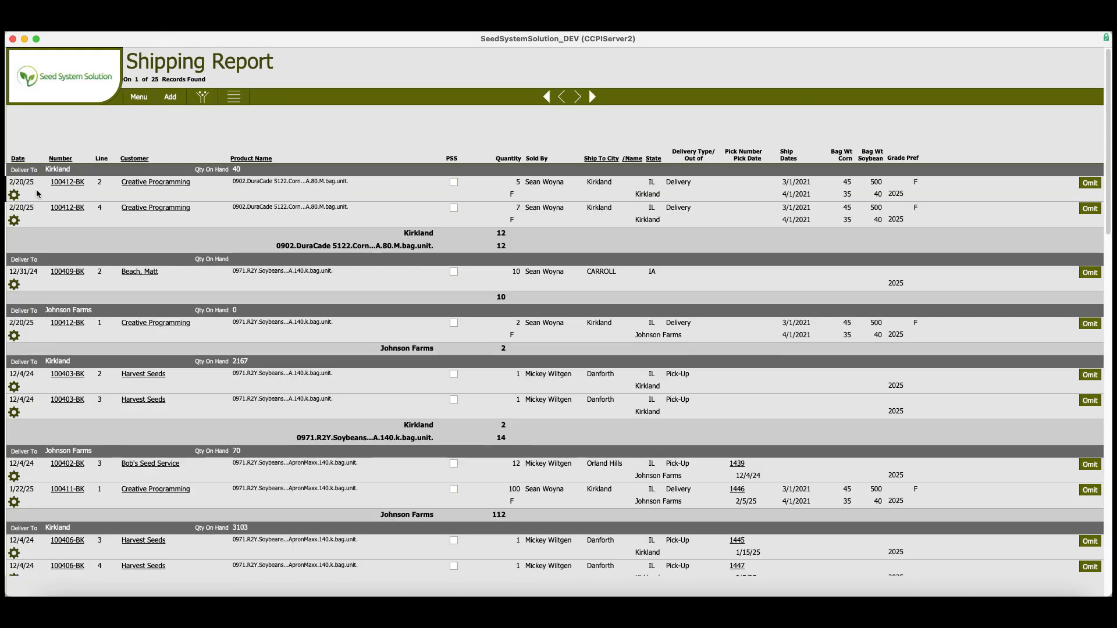
click(14, 196)
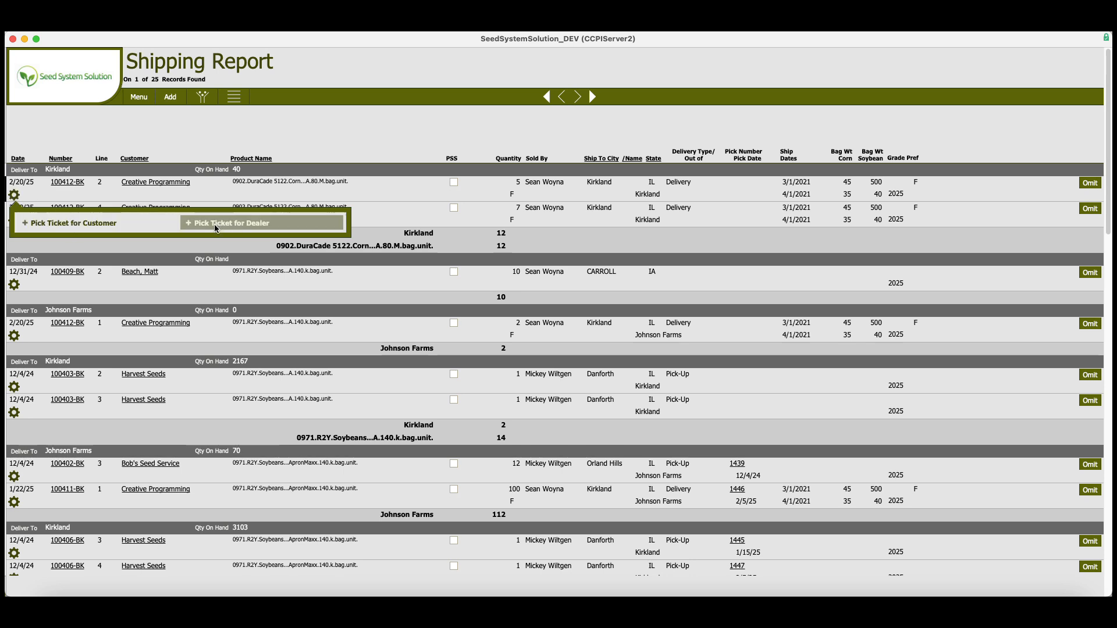
click(174, 184)
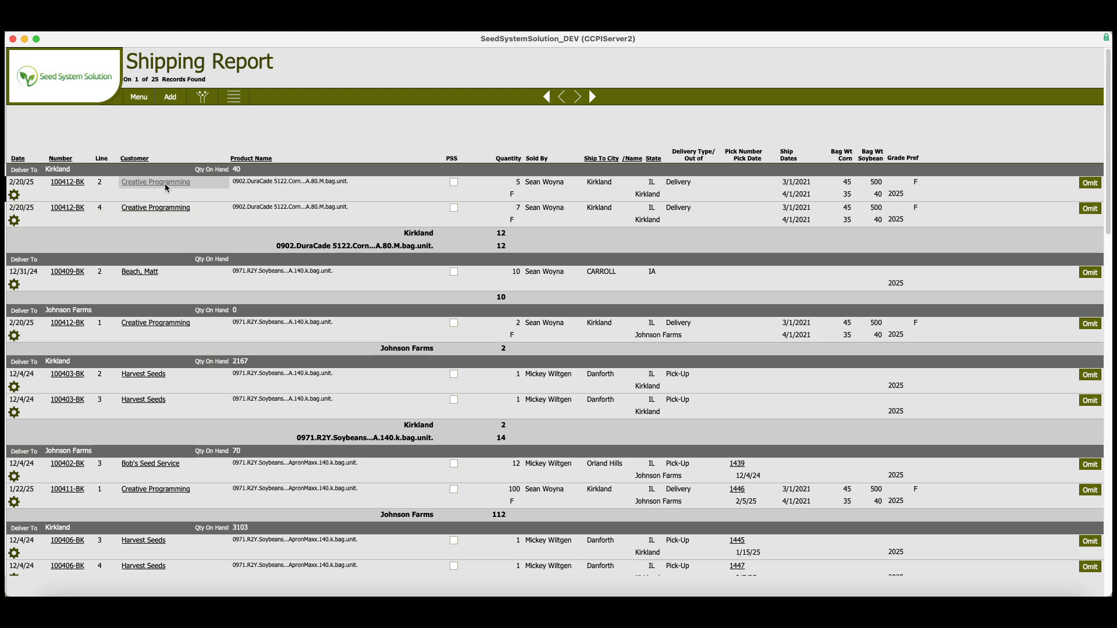
Open the Creative Programming customer record from the first report line and create a new pick ticket for the customer.
click(168, 186)
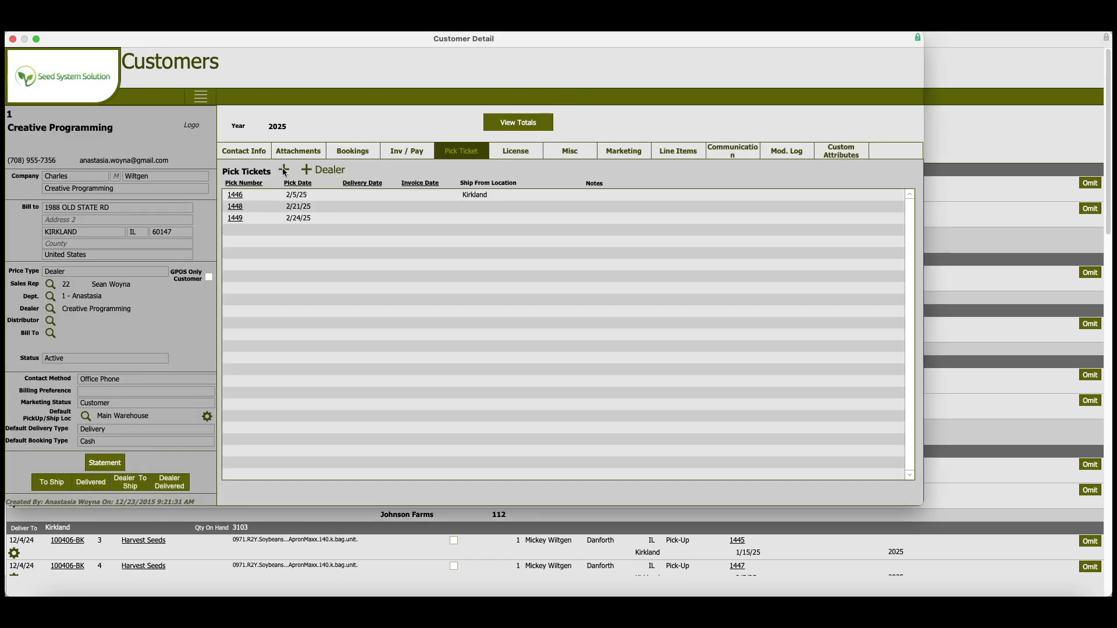
click(284, 174)
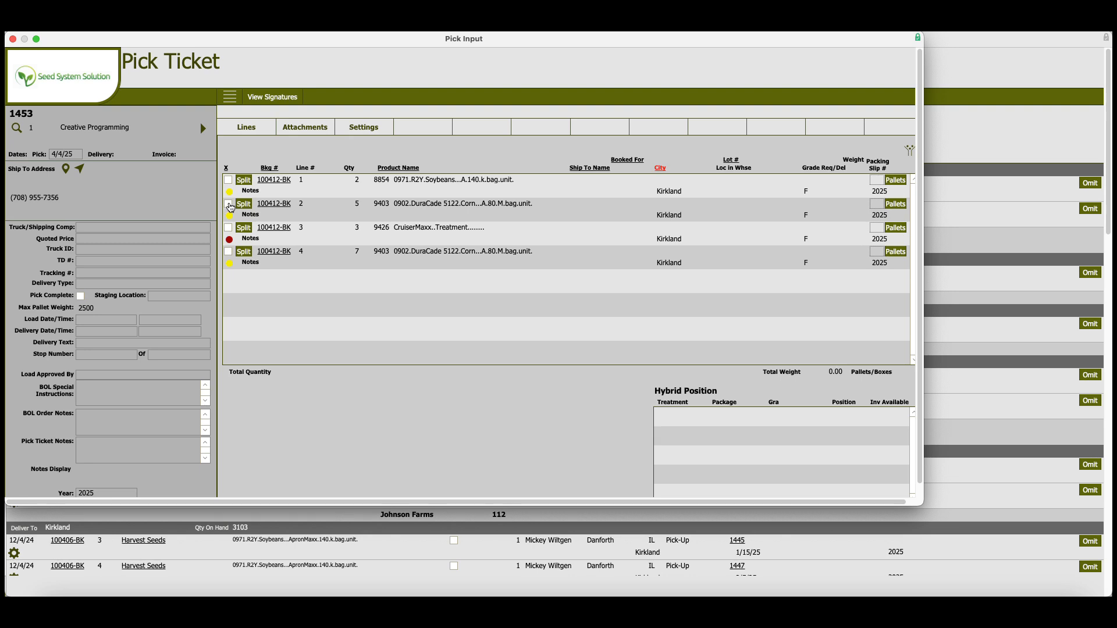
Review the pick ticket's customer lookup list, the customer's saved shipping addresses and the form for another address.
click(17, 129)
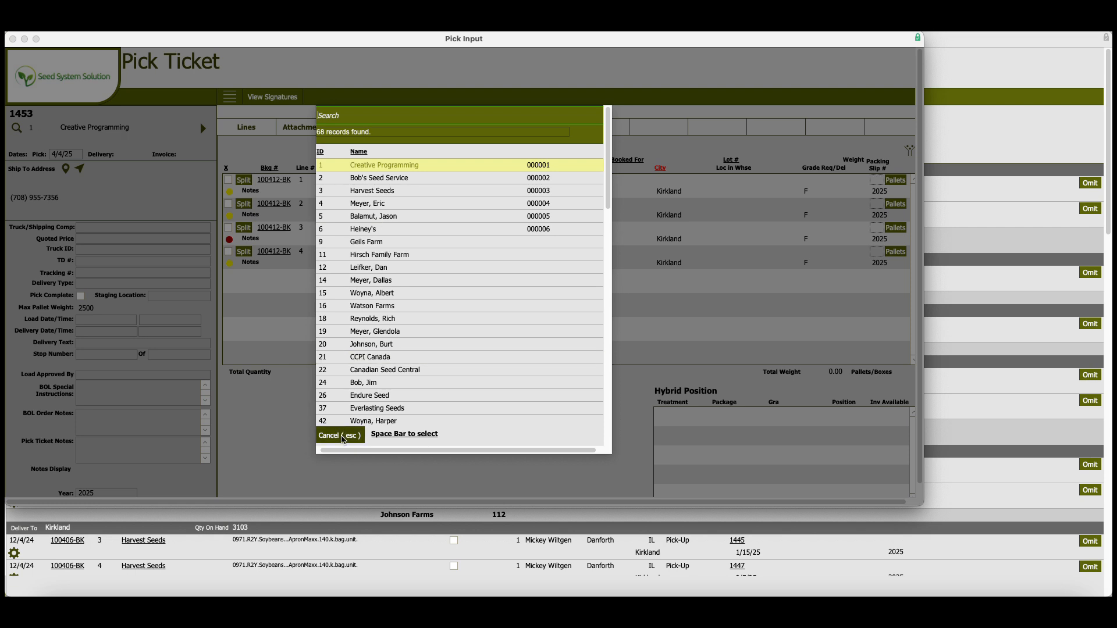
click(343, 440)
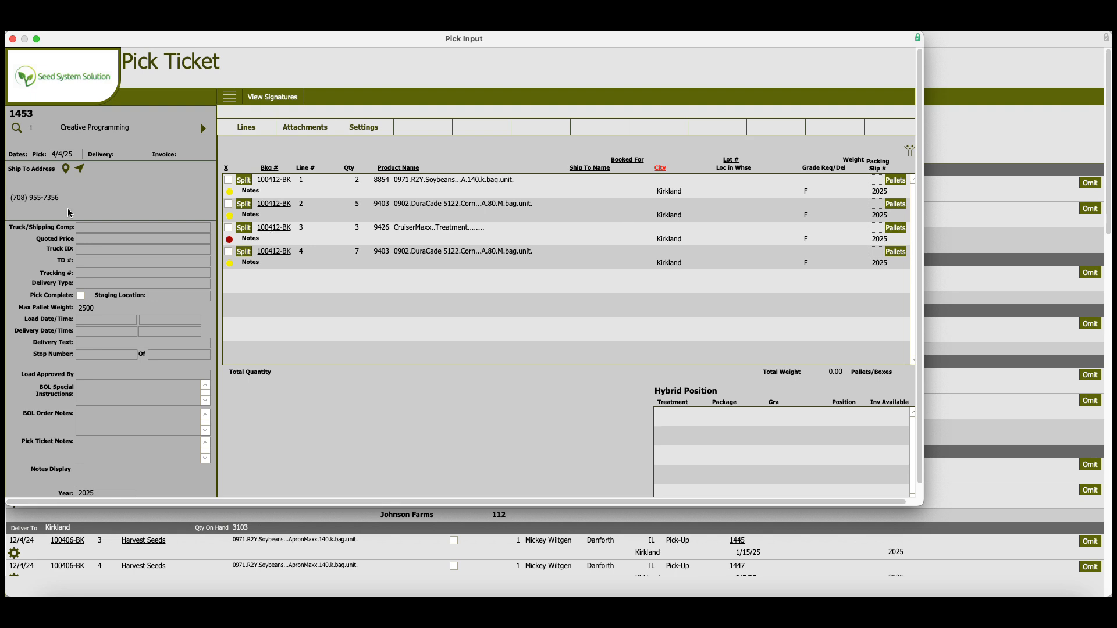
click(48, 201)
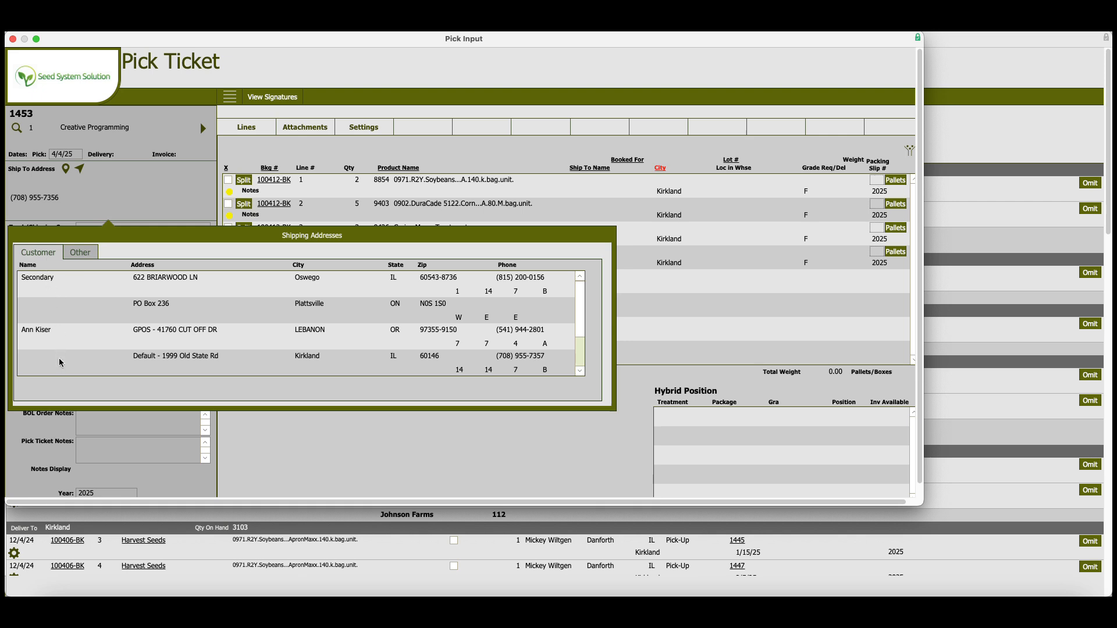
click(83, 255)
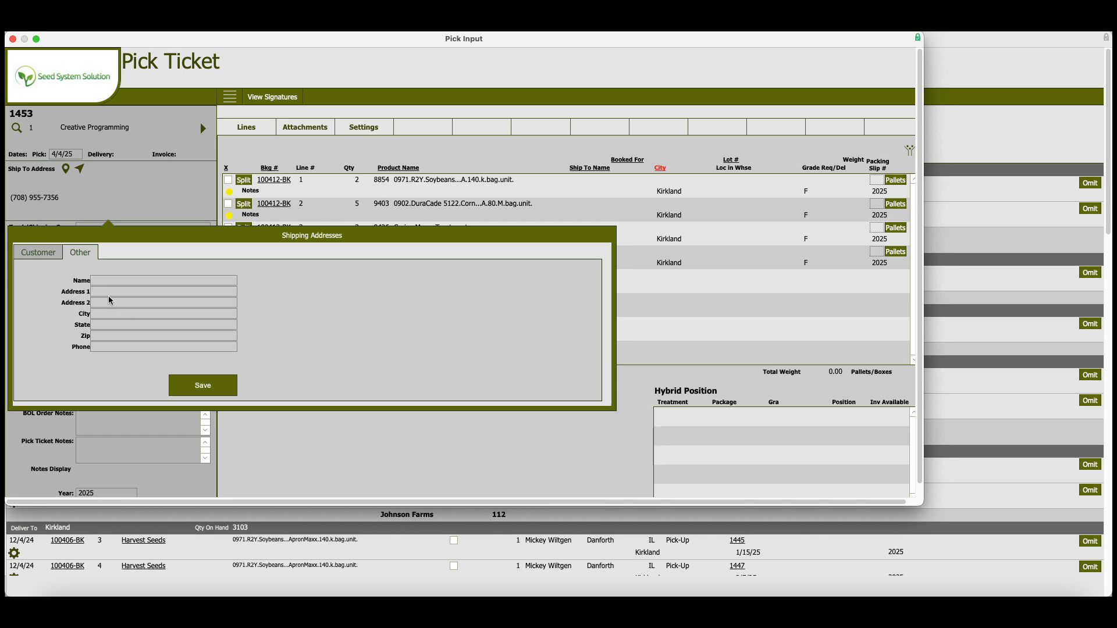
click(39, 253)
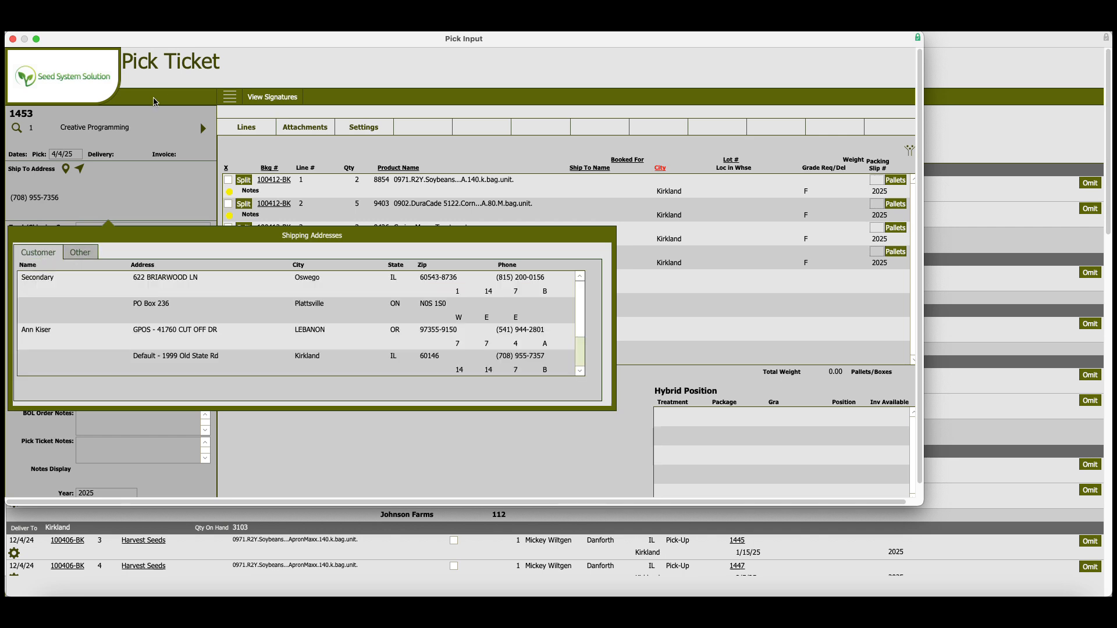
click(74, 224)
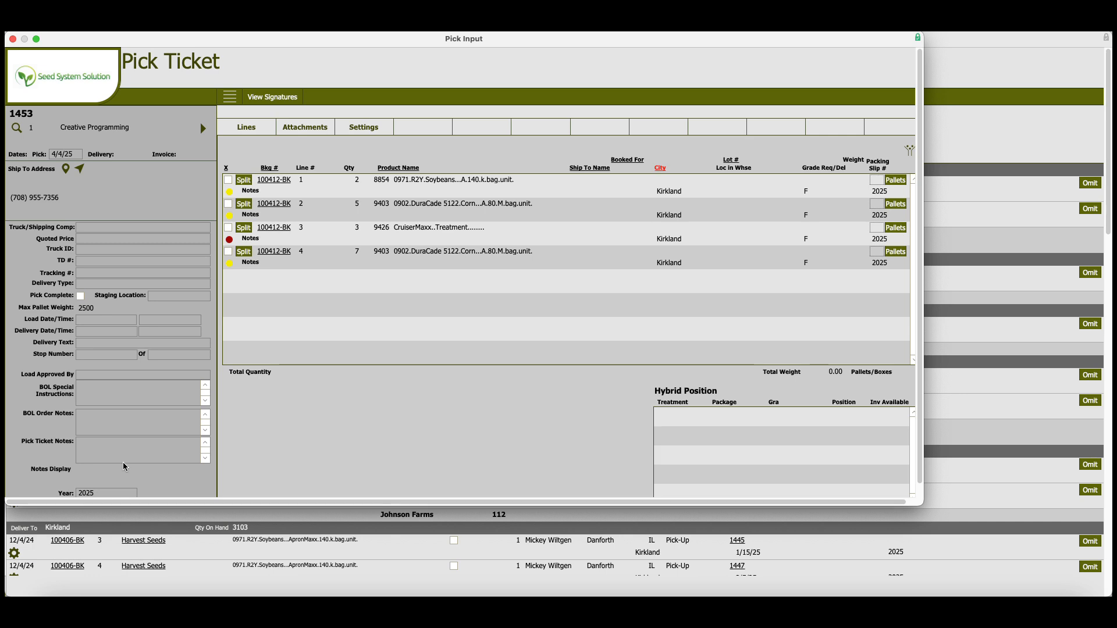
Review the trucking and shipping company choices and the tracking number field of the pick ticket.
click(95, 229)
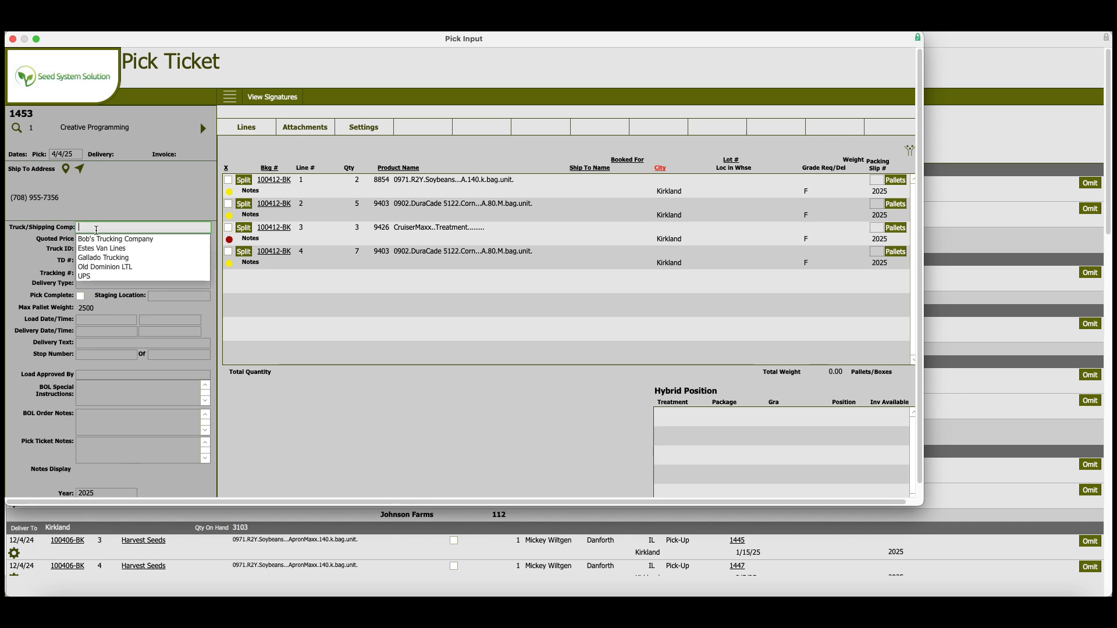
click(98, 230)
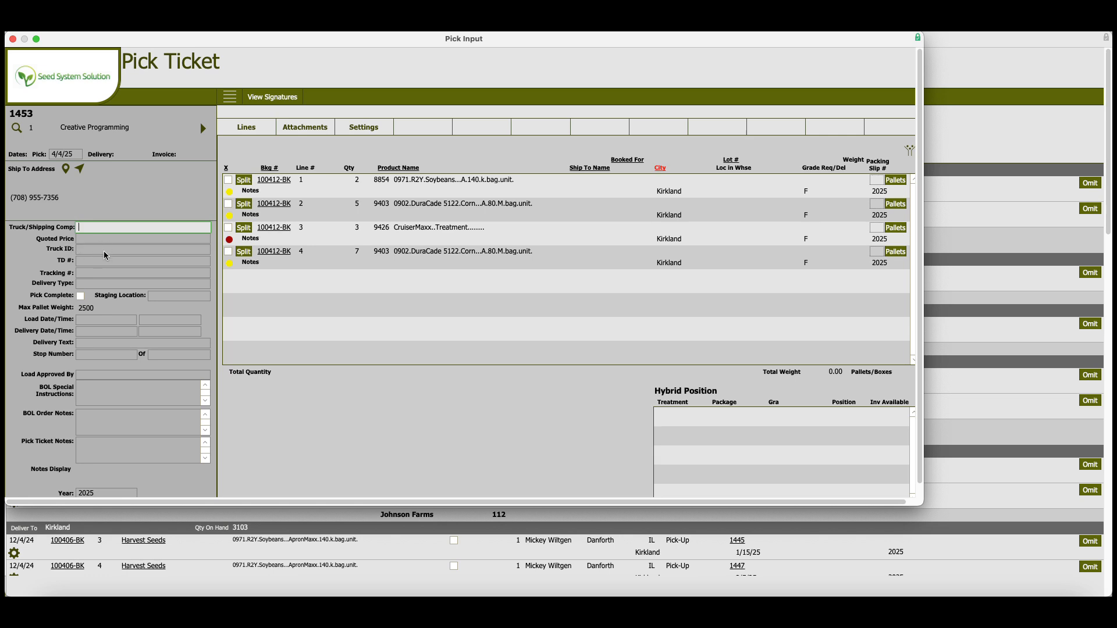
click(84, 275)
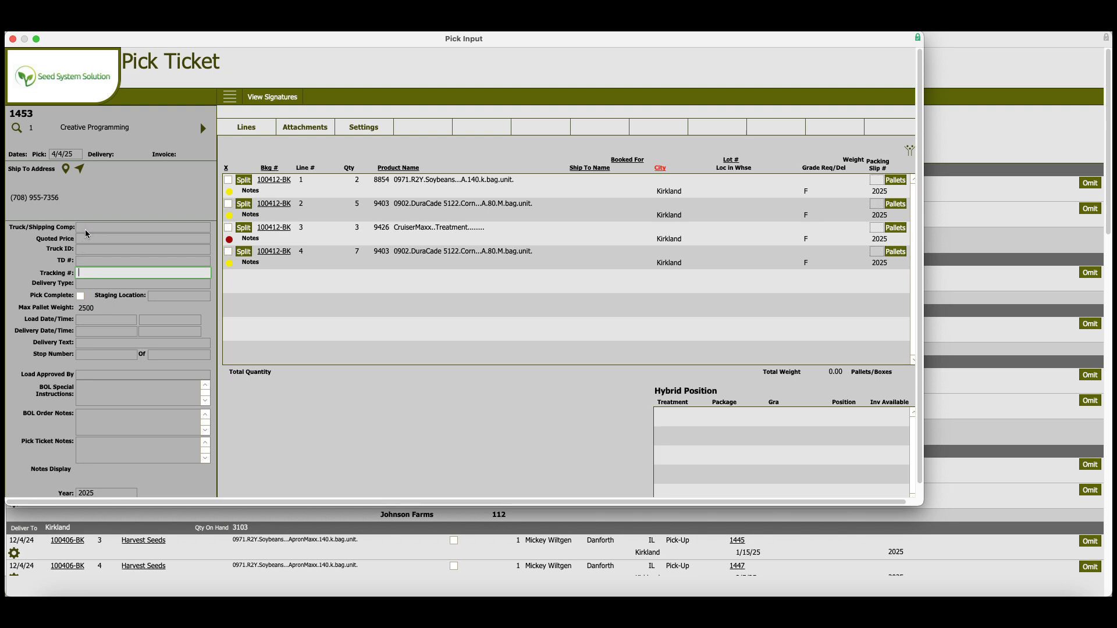
Review the available delivery types and staging locations without choosing any.
click(86, 283)
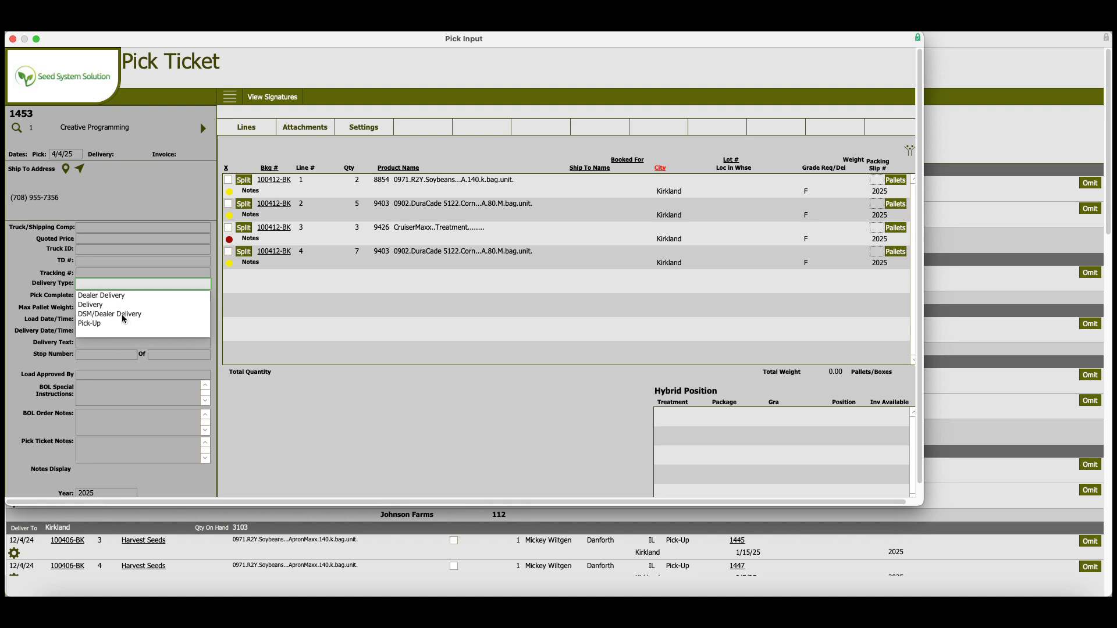
click(88, 286)
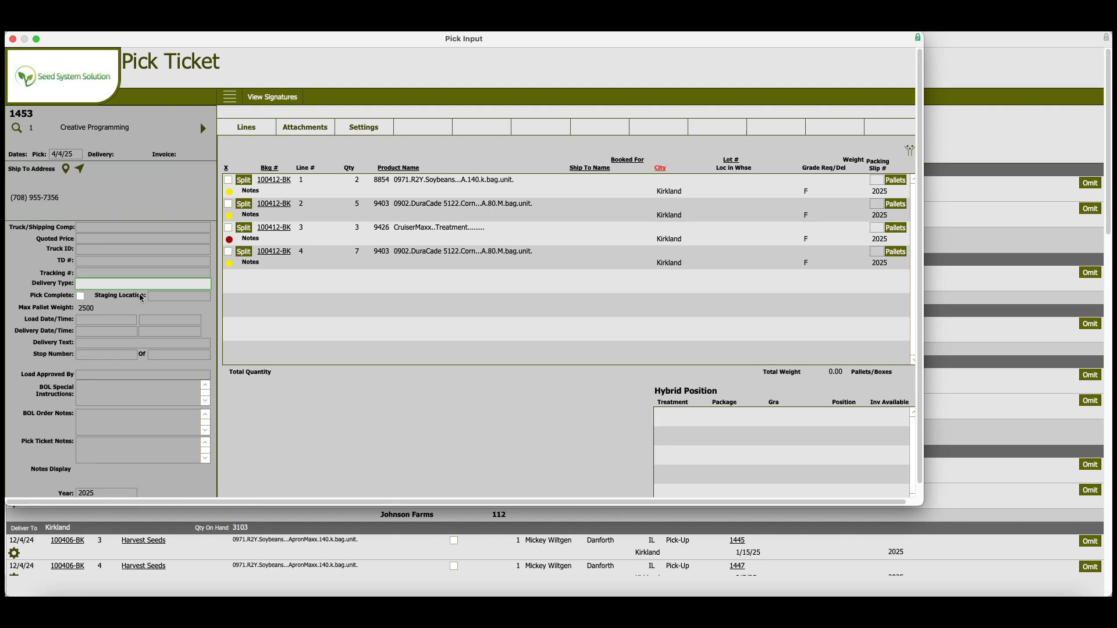
click(158, 298)
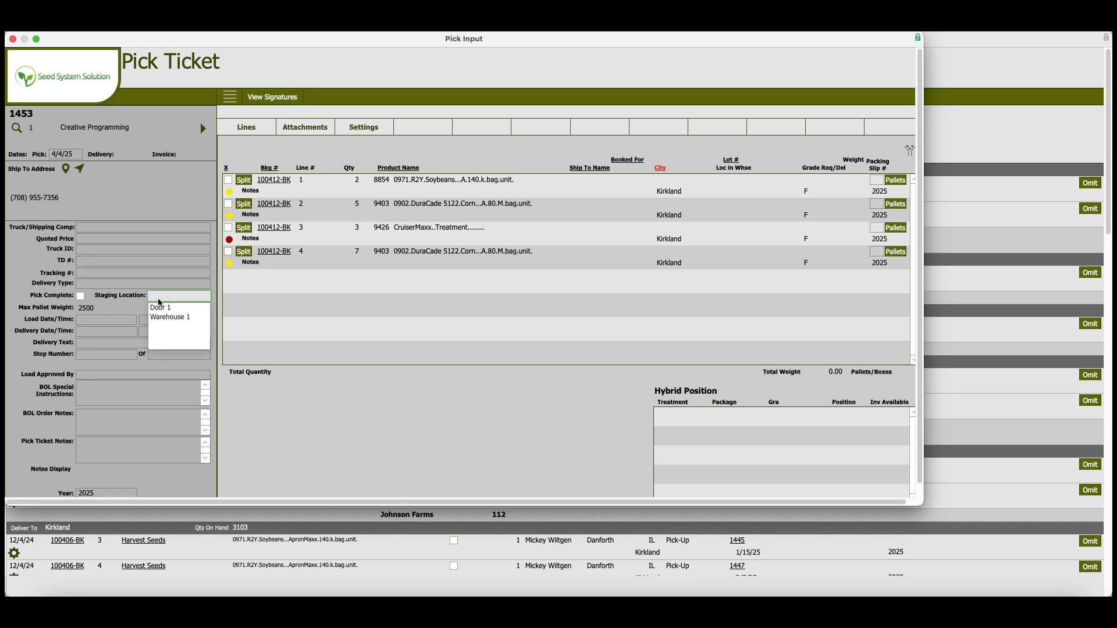
click(161, 297)
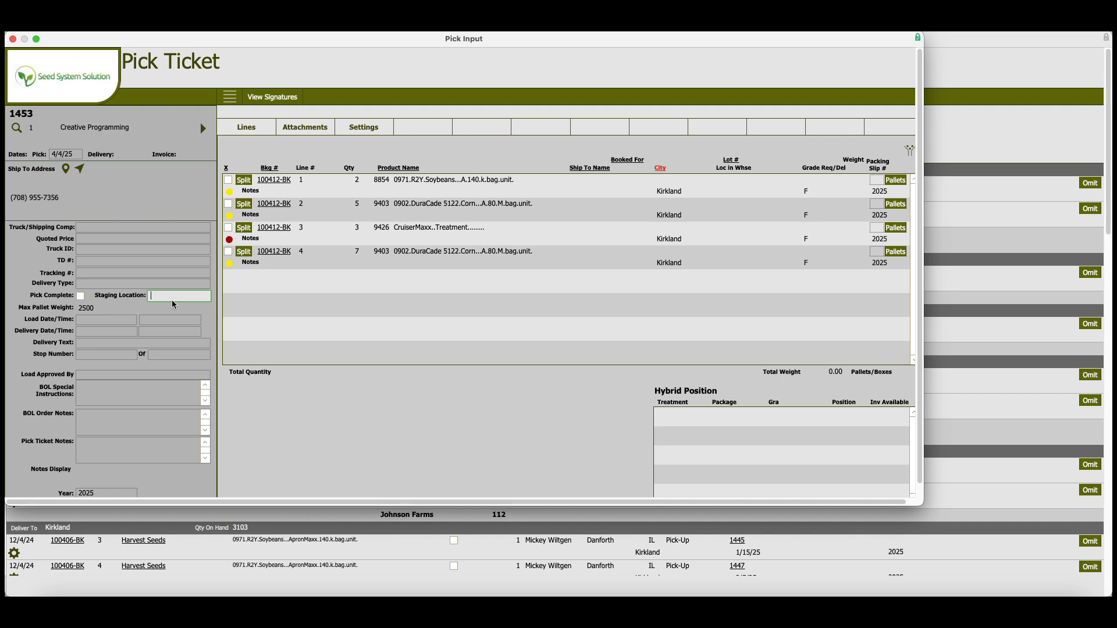
Inspect the load date and delivery date fields and their calendar, leaving both dates empty.
click(108, 320)
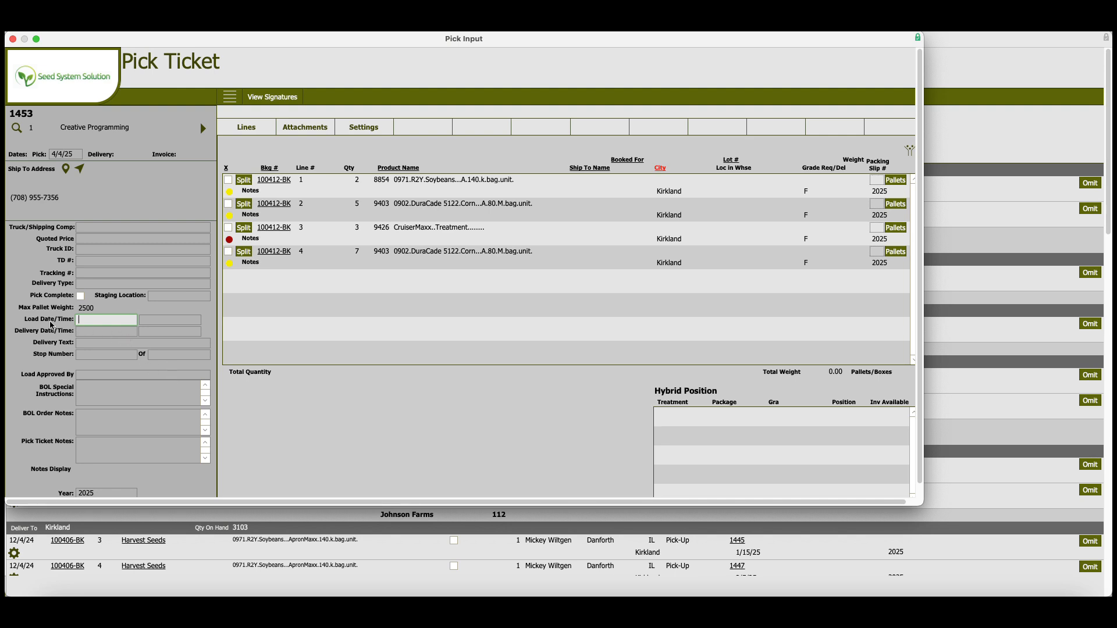
click(90, 334)
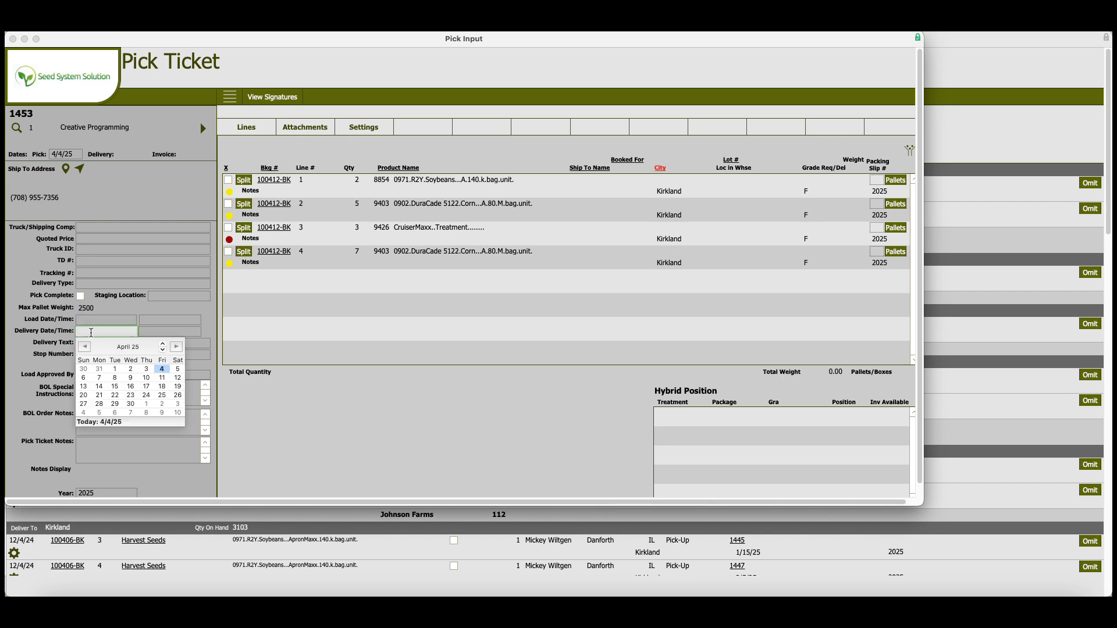
click(81, 334)
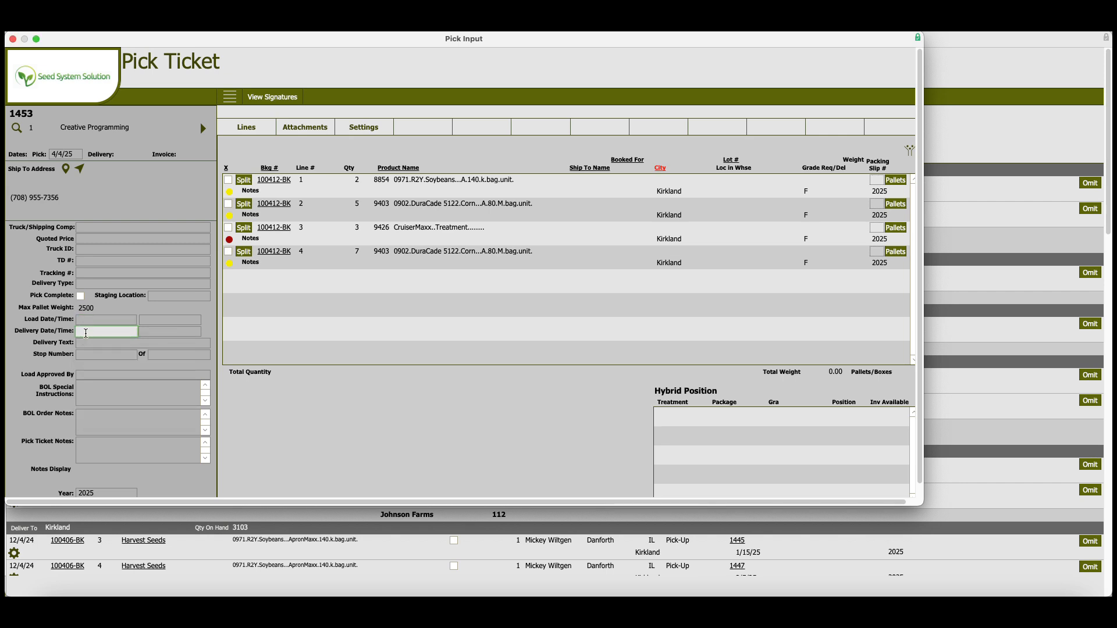
click(82, 336)
Inspect the BOL special instructions, BOL order notes and pick ticket notes fields.
click(103, 399)
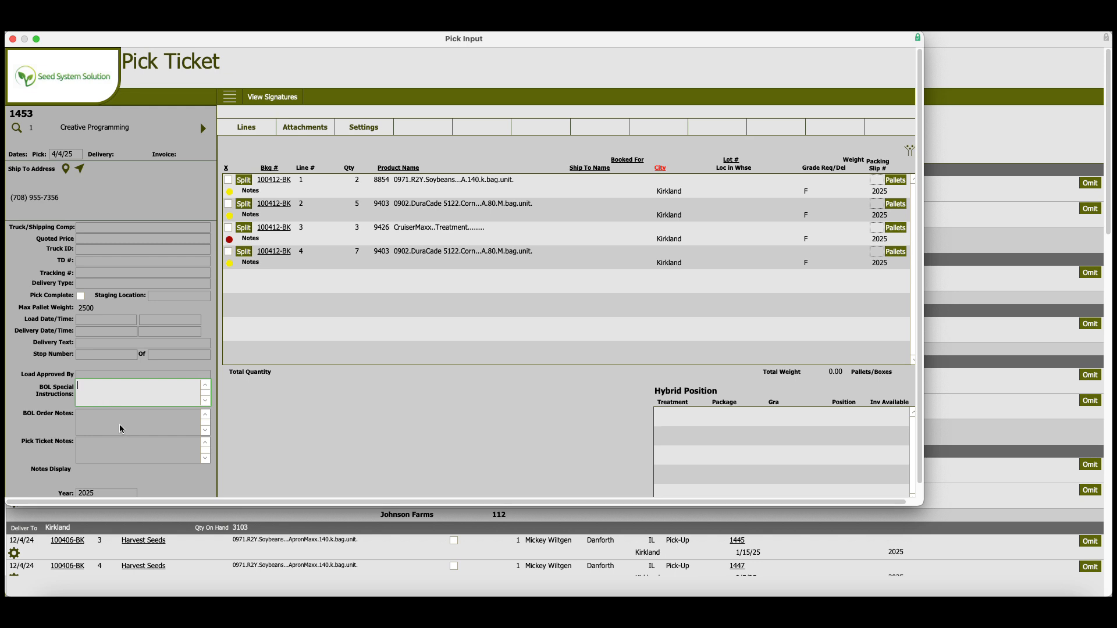
click(123, 422)
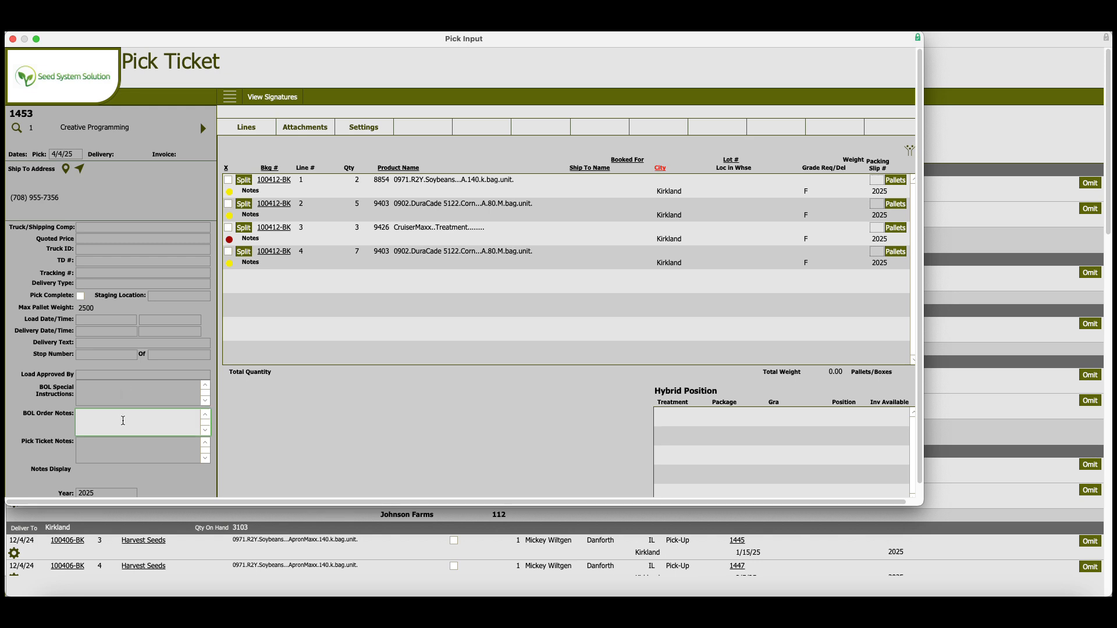
click(124, 455)
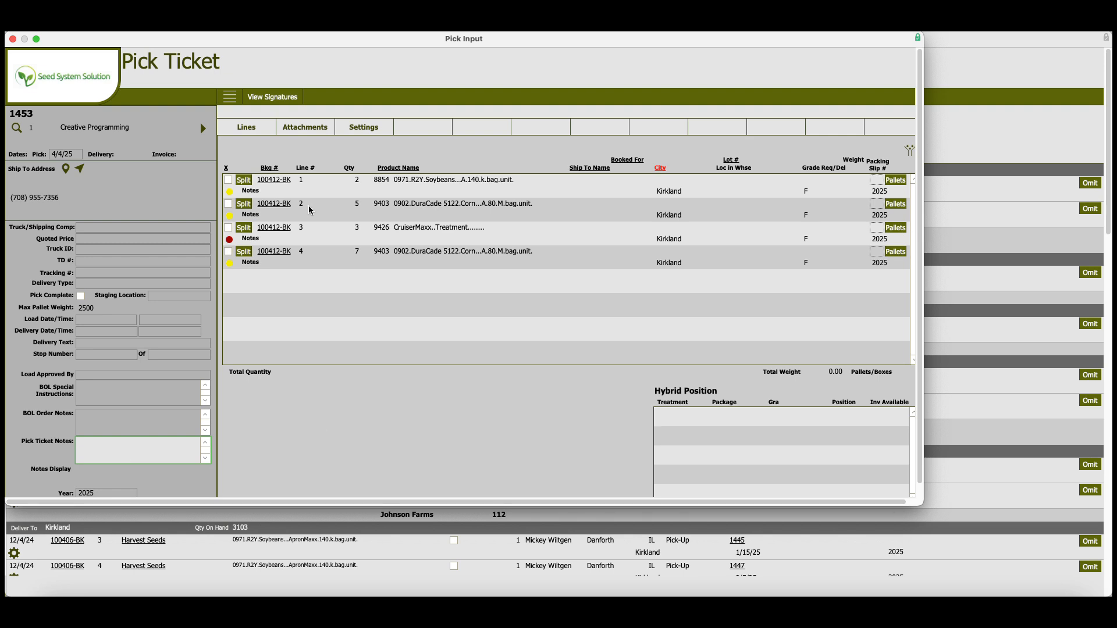
Add line 1, the 0971.R2Y soybeans, to the pick ticket and view its split quantity prompt without splitting the line.
click(230, 185)
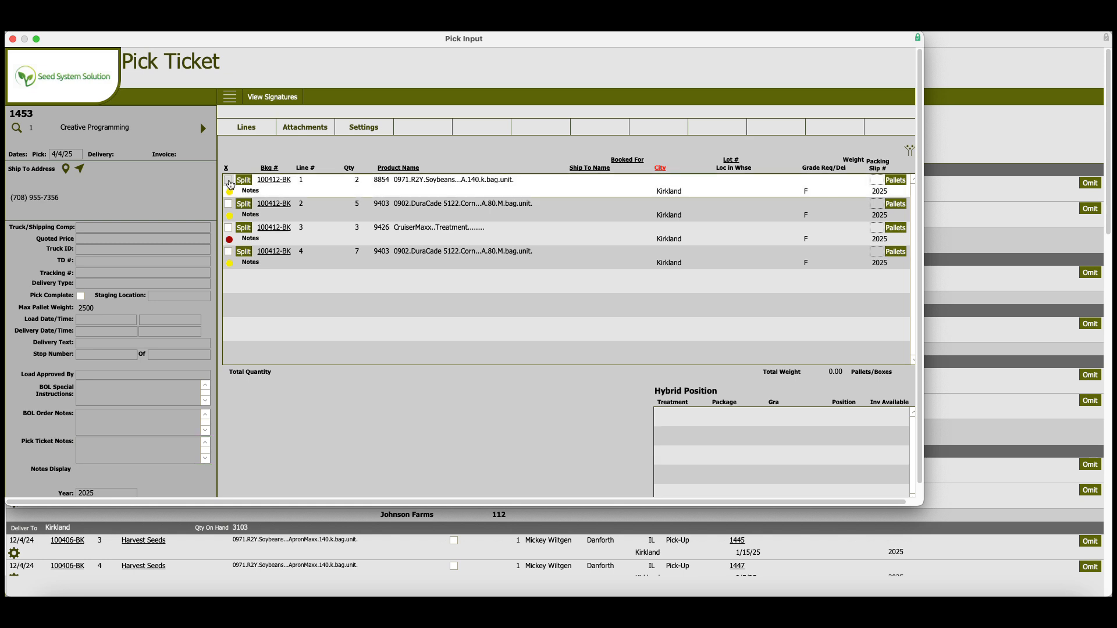
click(405, 192)
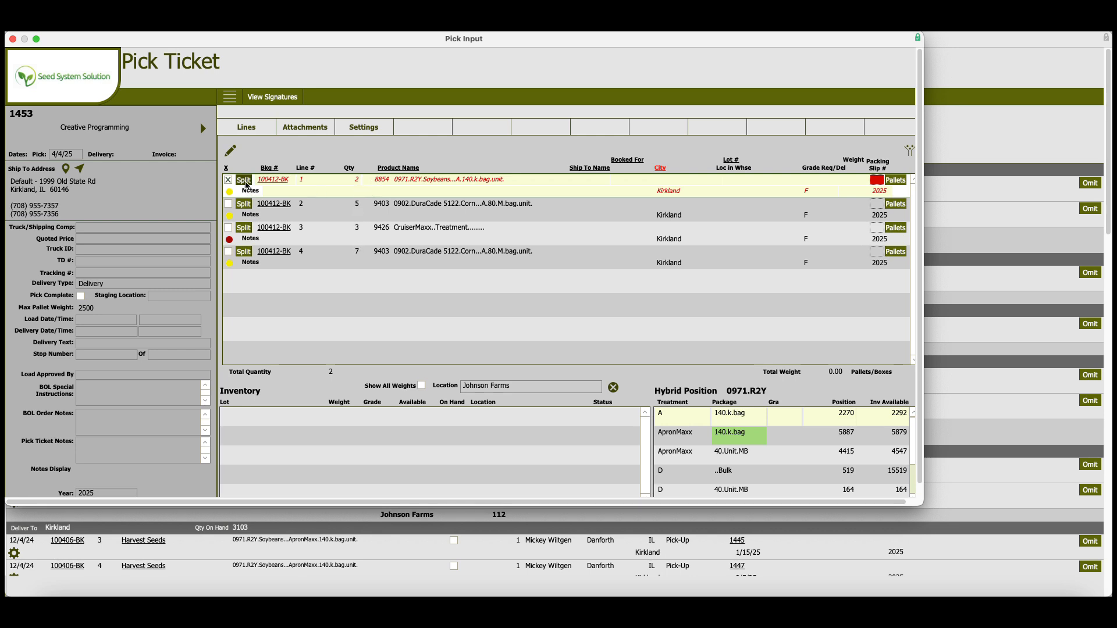
click(244, 180)
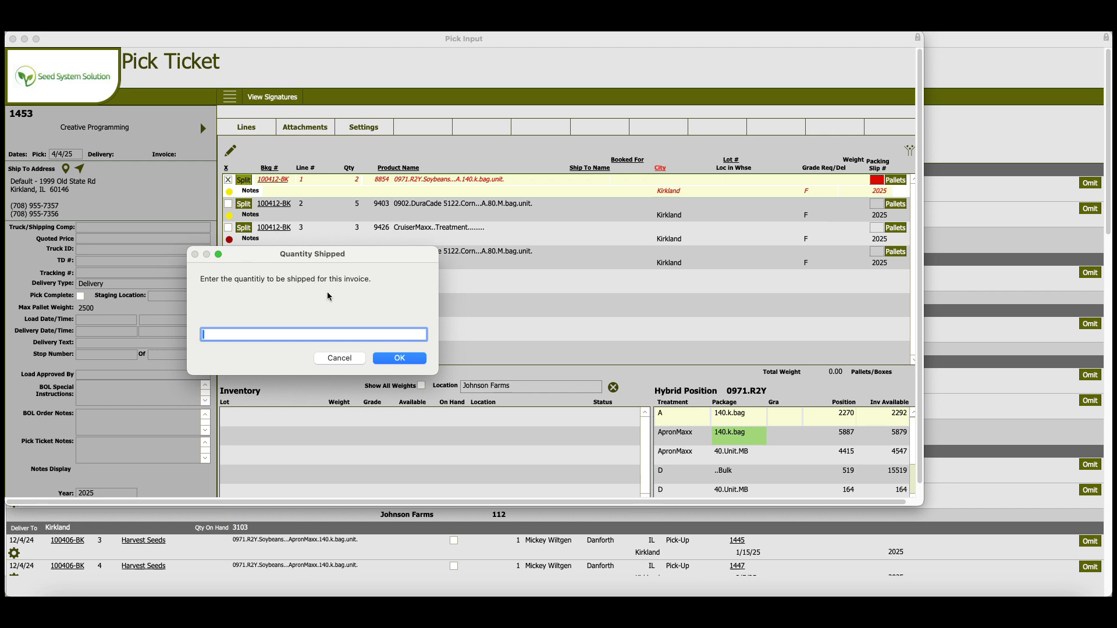
click(340, 358)
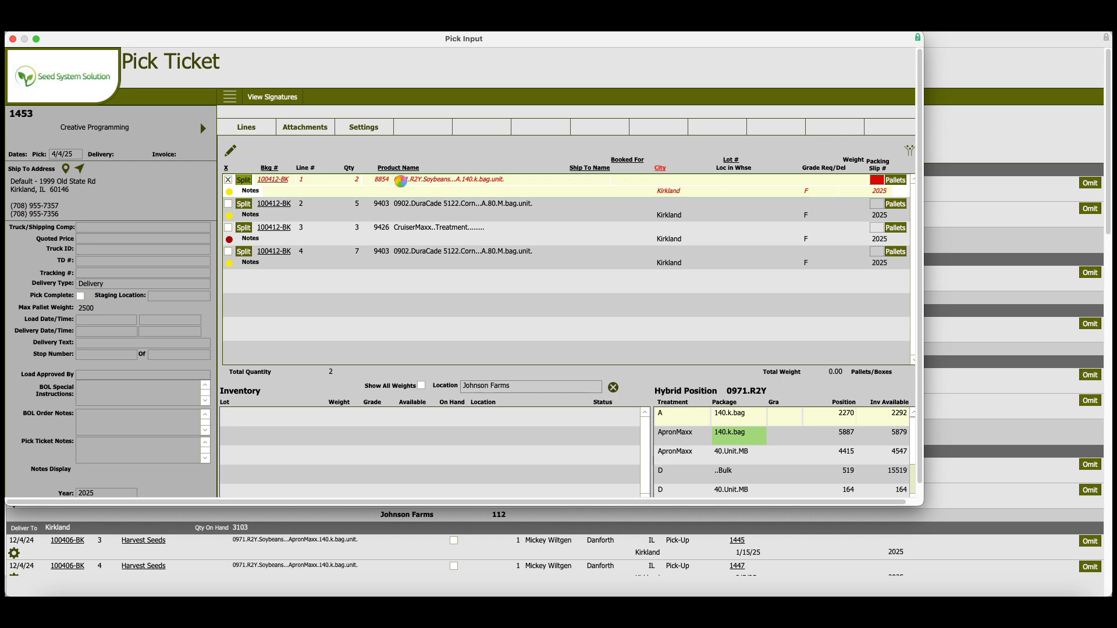
Clear the inventory location filter for the 0971.R2Y soybeans line, turn on Show All Weights and browse the available lots.
click(402, 184)
scroll(393, 458, down, 2)
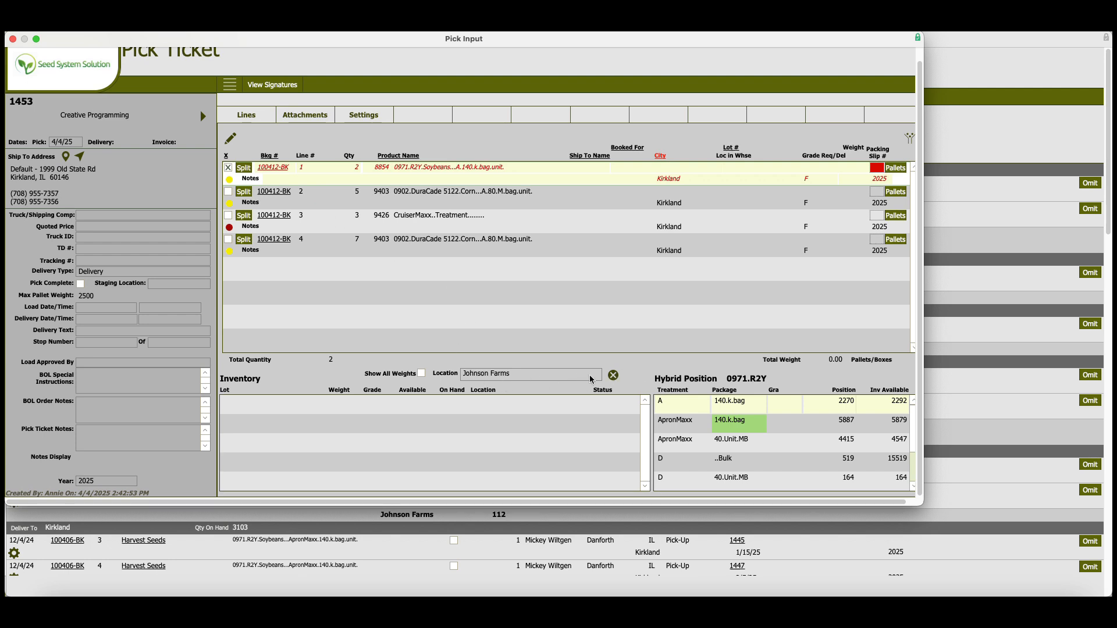
click(614, 379)
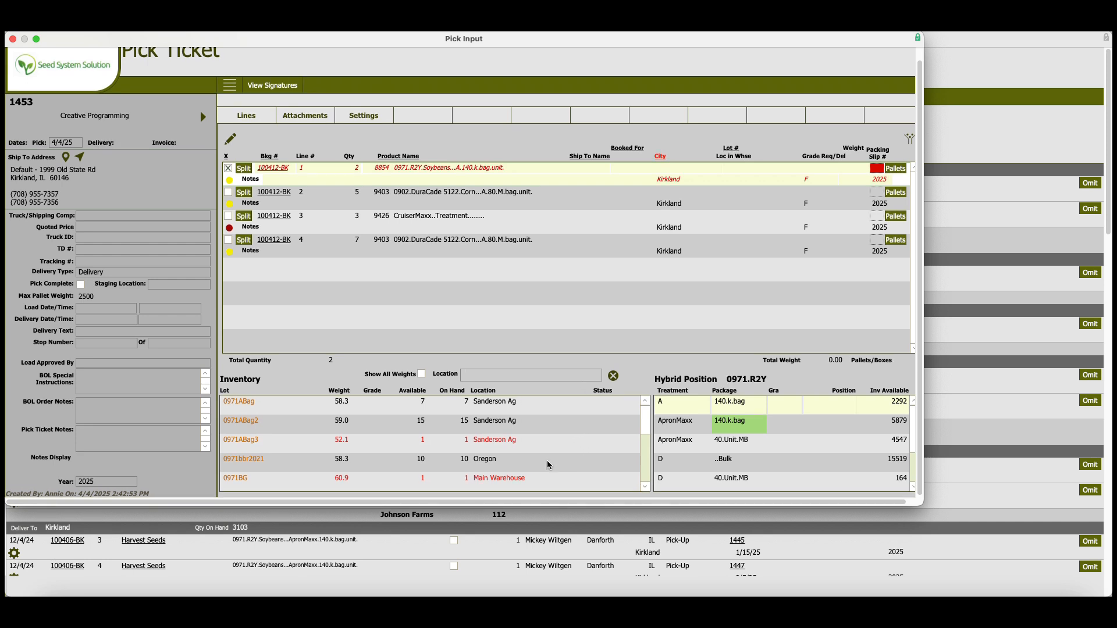
click(422, 375)
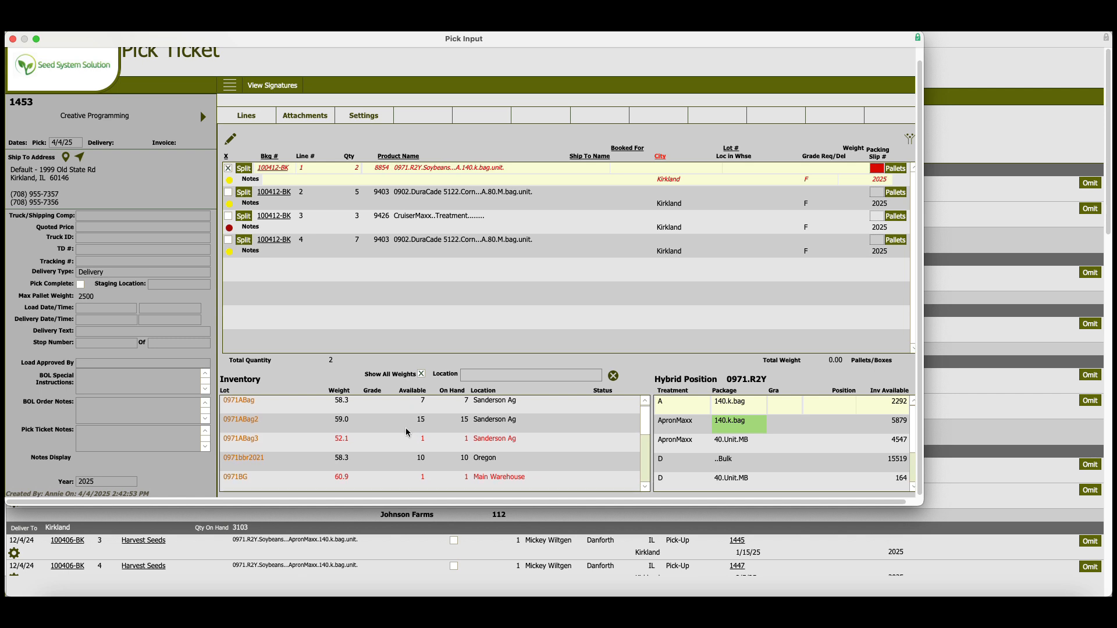
scroll(277, 466, down, 1)
scroll(277, 466, down, 5)
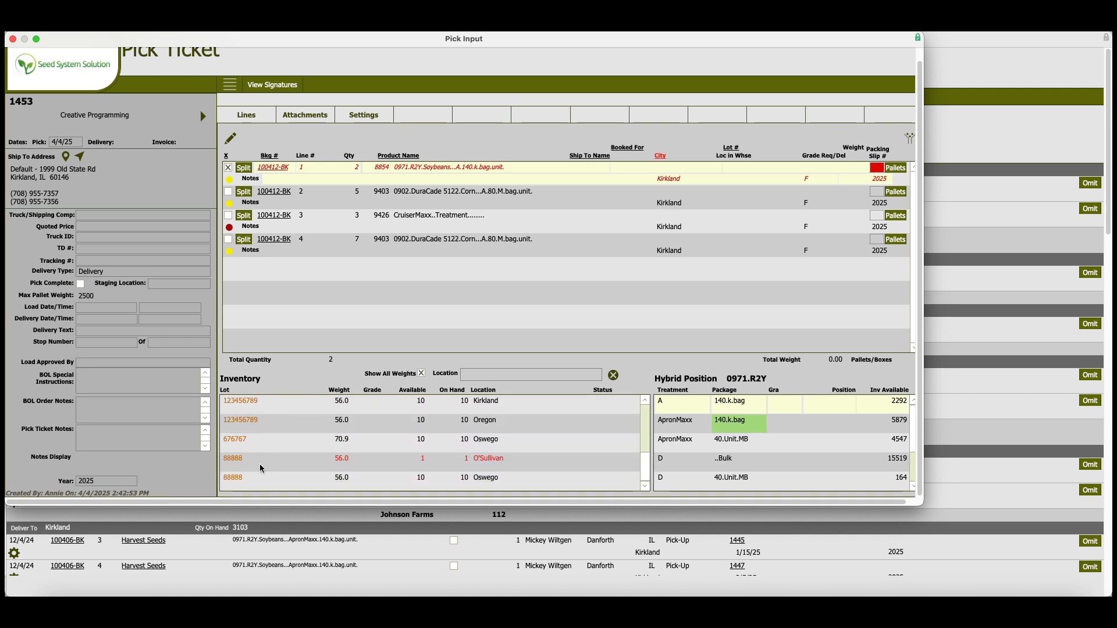
scroll(261, 468, up, 5)
scroll(260, 469, up, 4)
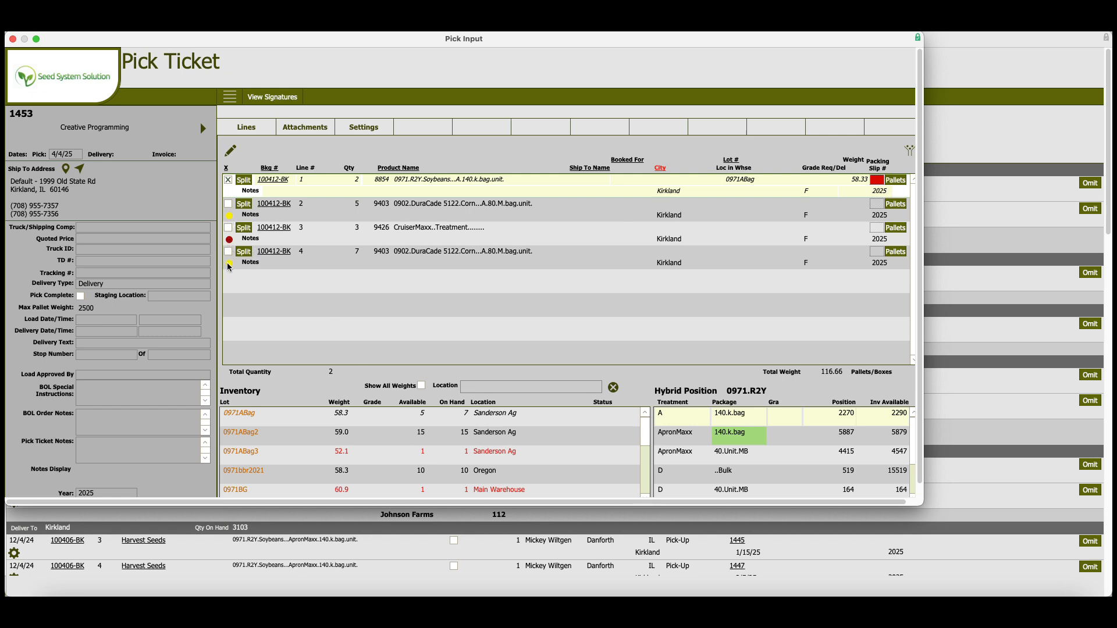
Check the stock status indicators on lines 2 to 4 and the hybrid positions of 0971.R2Y by treatment and package.
mouse_move(229, 267)
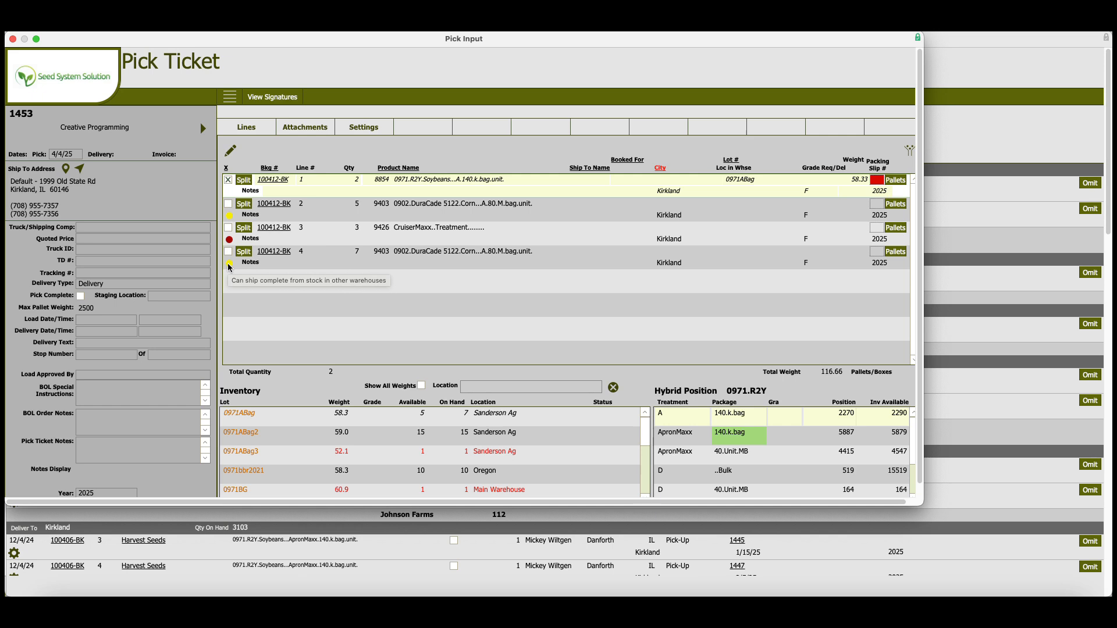
mouse_move(230, 239)
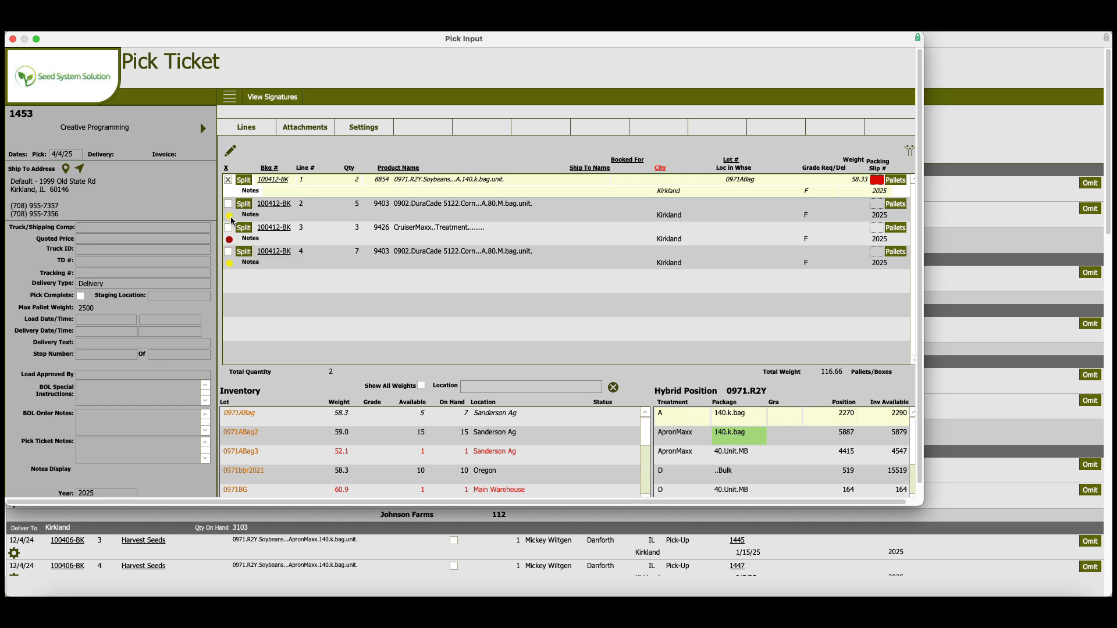
mouse_move(231, 219)
scroll(751, 453, down, 1)
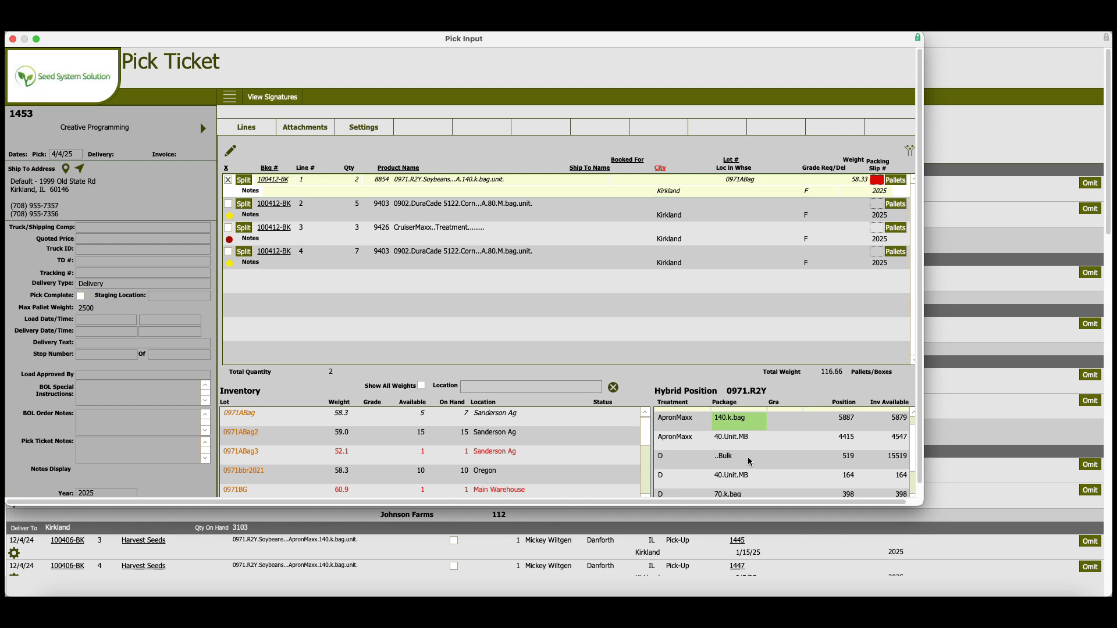
scroll(748, 458, up, 1)
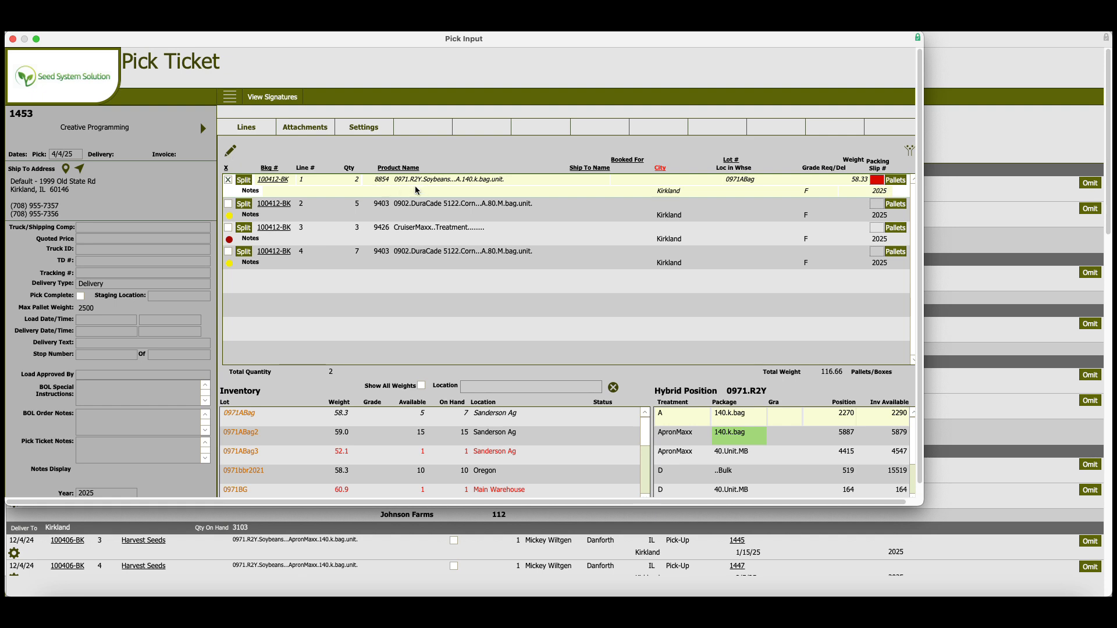
Remove line 1, the 0971.R2Y soybeans, from the pick ticket.
click(231, 153)
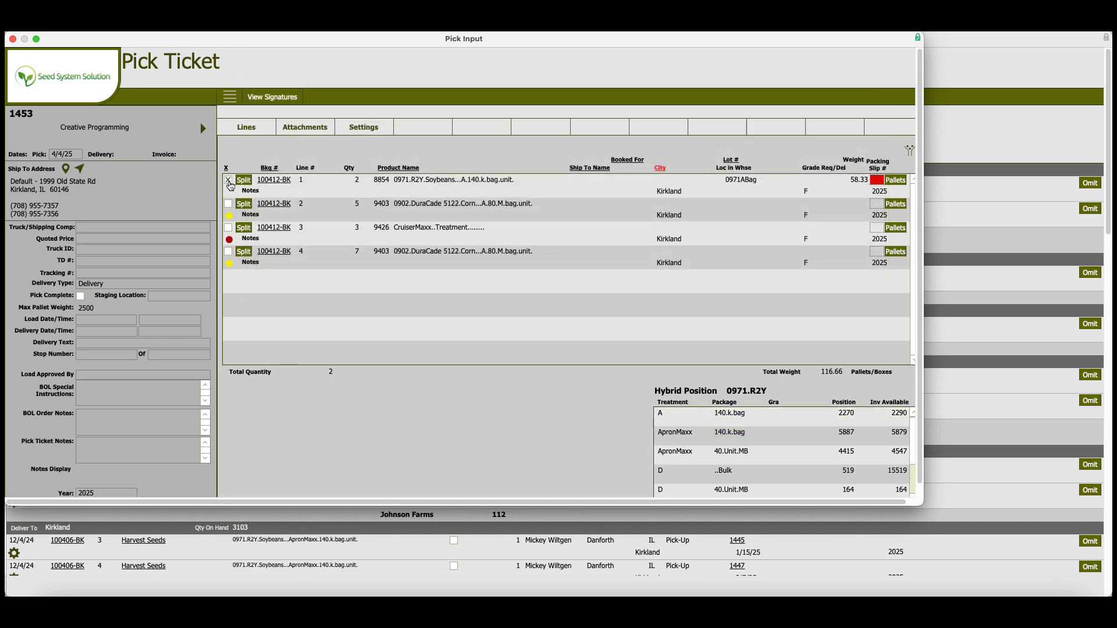
click(230, 182)
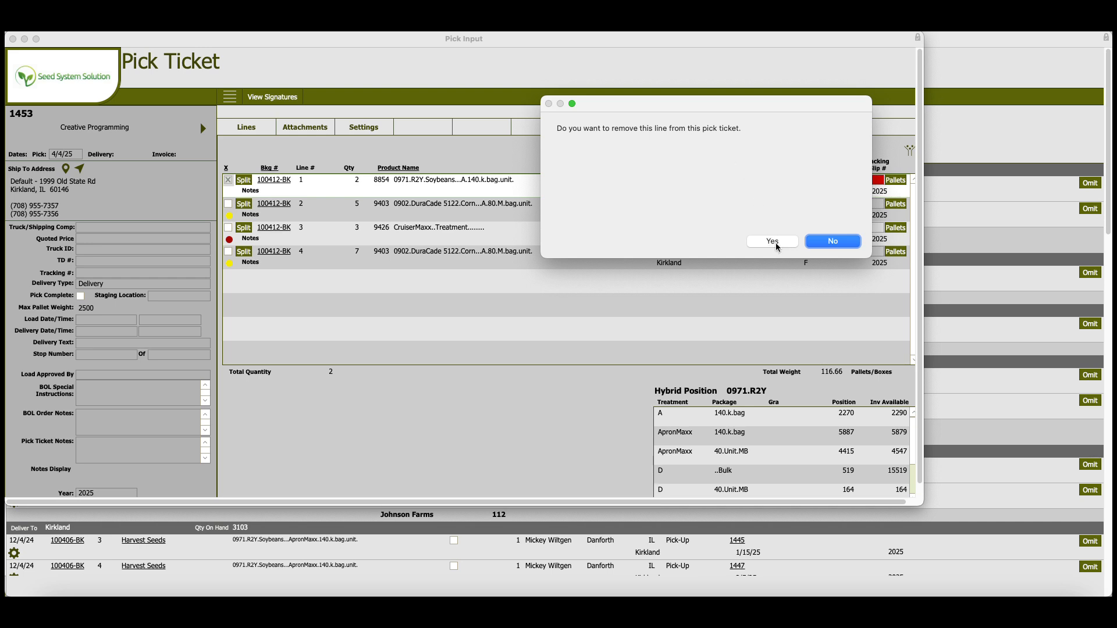
click(774, 242)
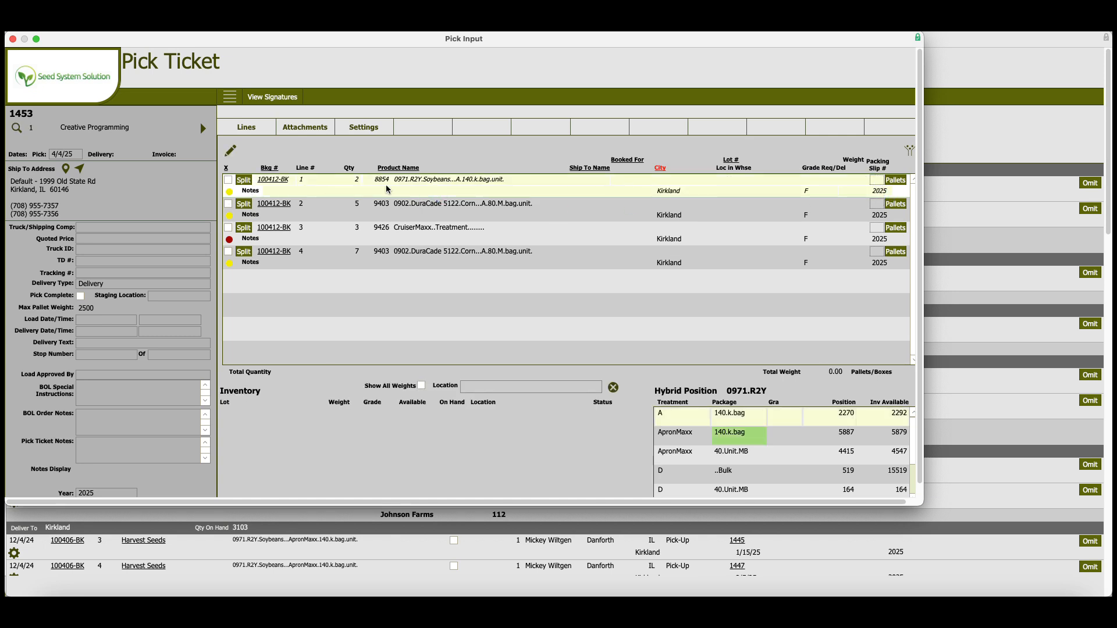
Assign packing slip number 1 to lines 1 and 2, and packing slip number 2 to line 3.
click(879, 181)
text(1)
click(883, 214)
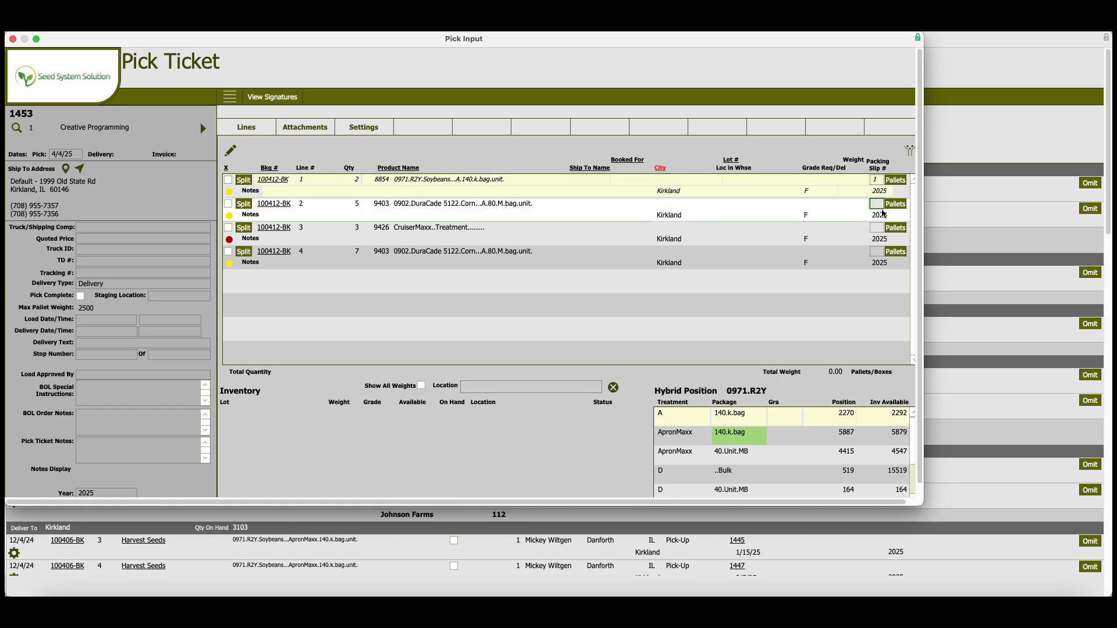
text(1)
click(878, 227)
text(2)
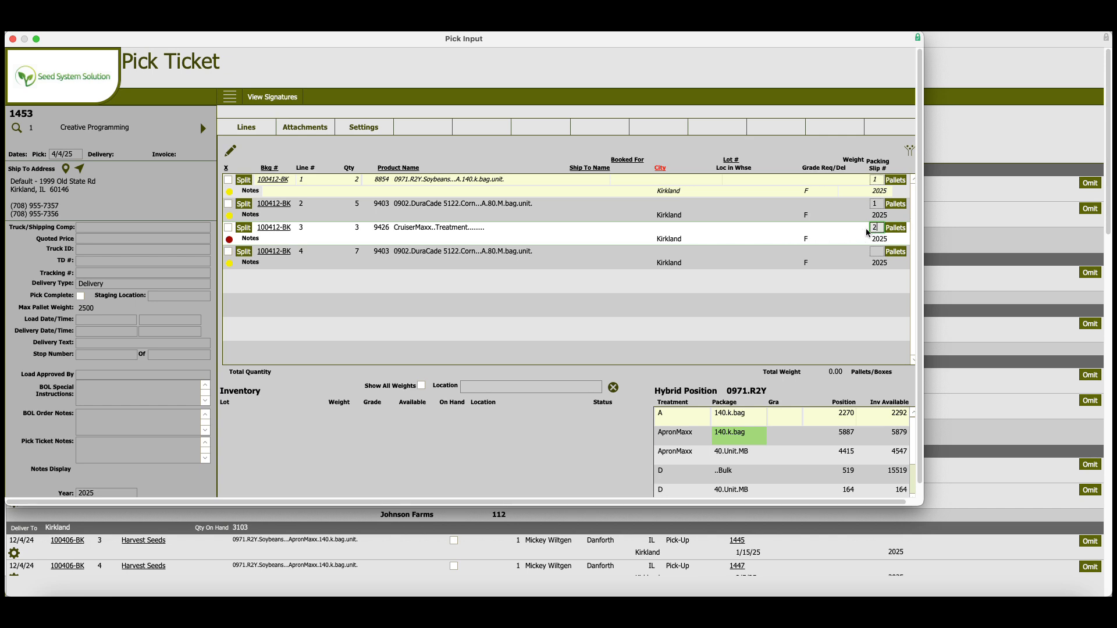
Enter 1 pallet of the third listed size and 1 box in the pallet details of line 1.
click(896, 180)
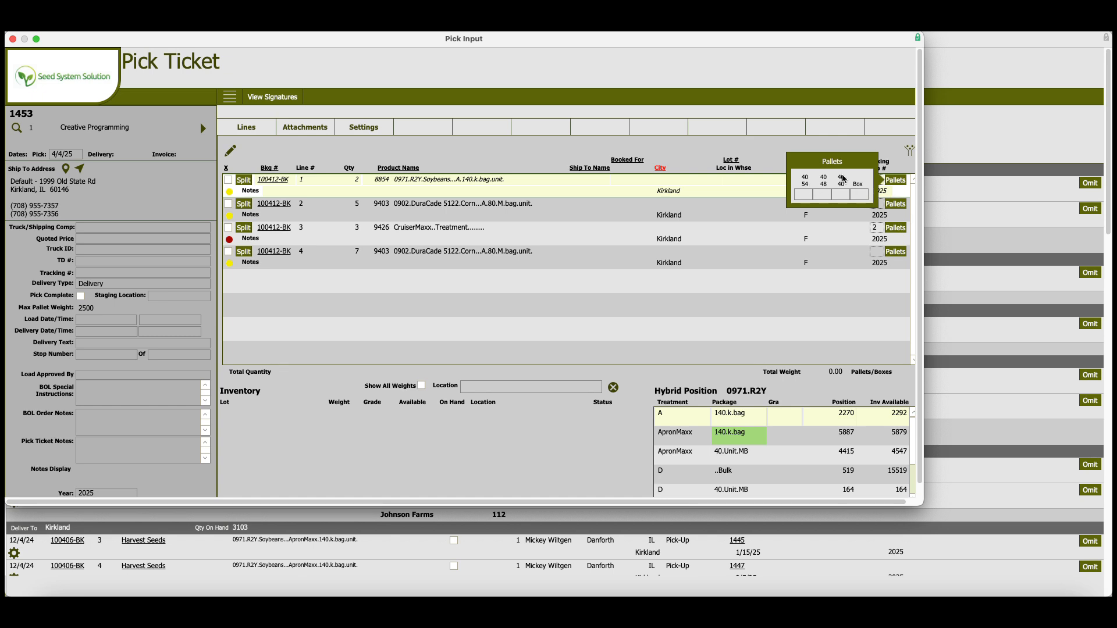
click(844, 195)
text(1)
key(Tab)
text(1)
click(836, 381)
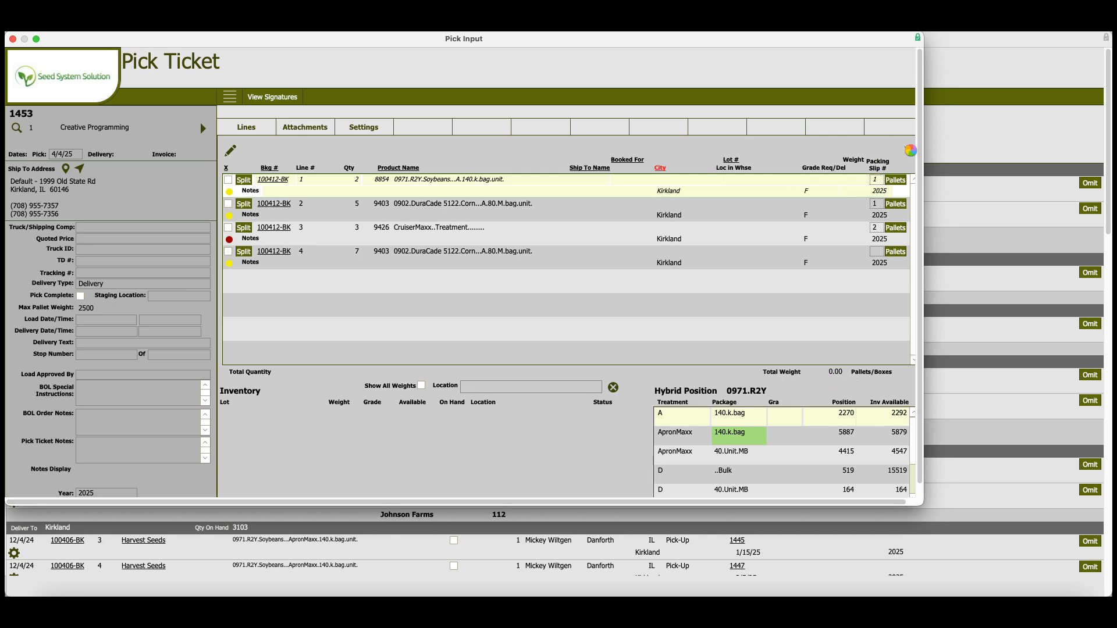
Review the line filter's product class and ship-to city choices without filtering, and view the ticket's signature fields.
click(910, 151)
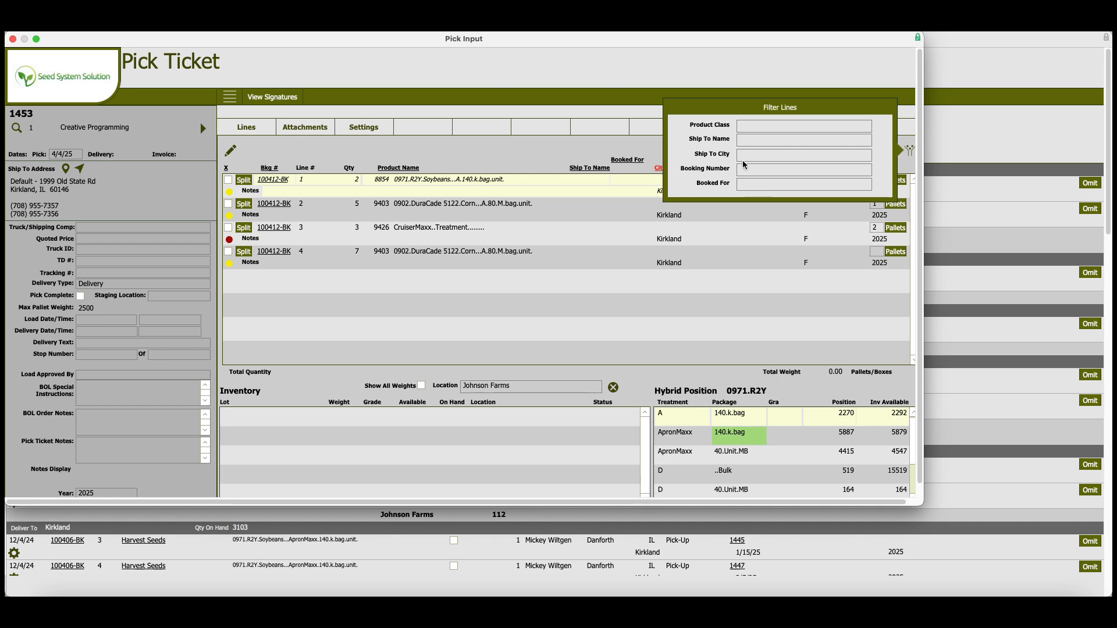
click(757, 126)
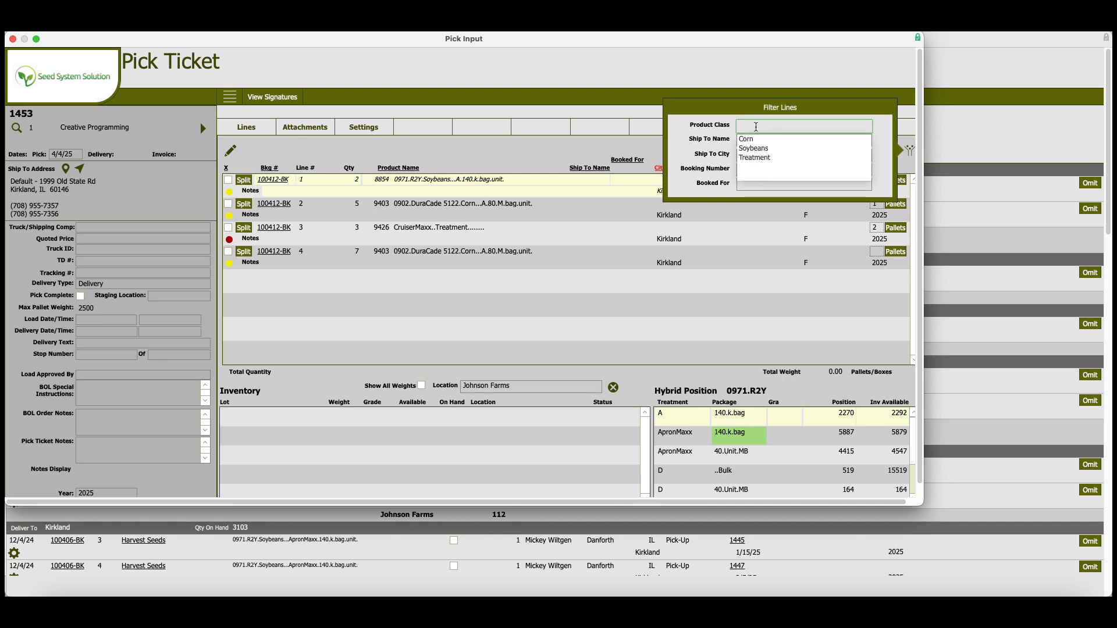
key(Escape)
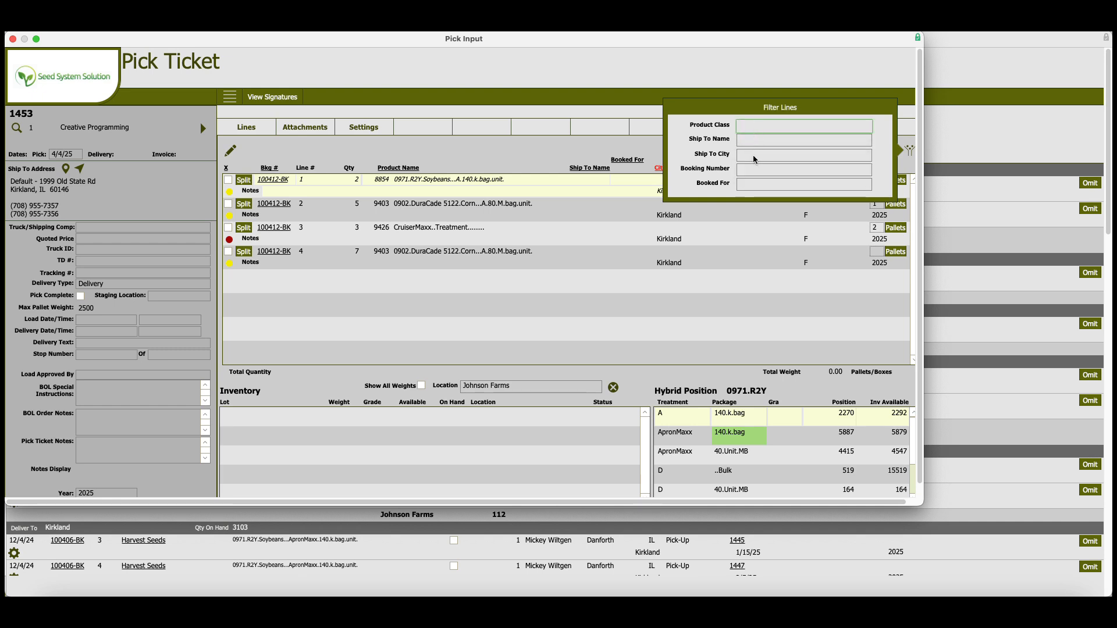
click(753, 156)
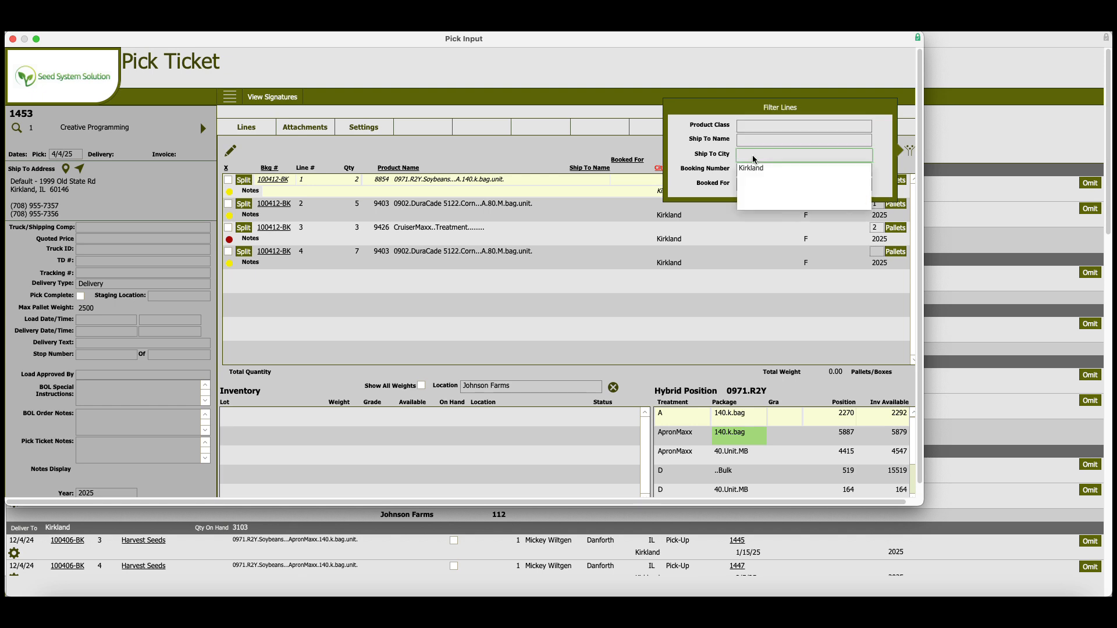
key(Escape)
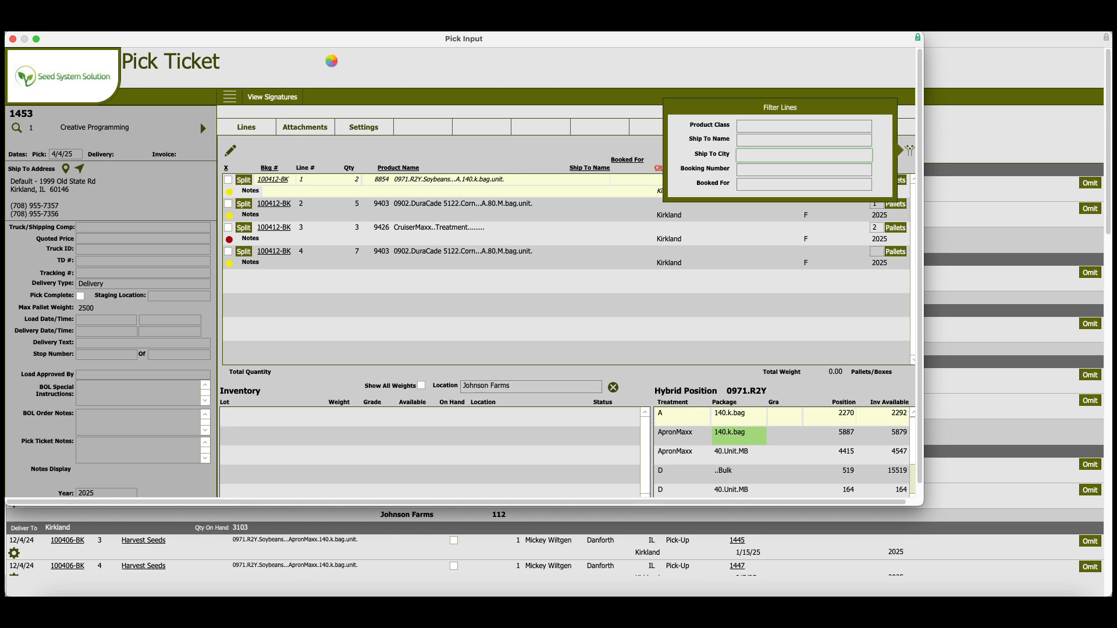
click(285, 98)
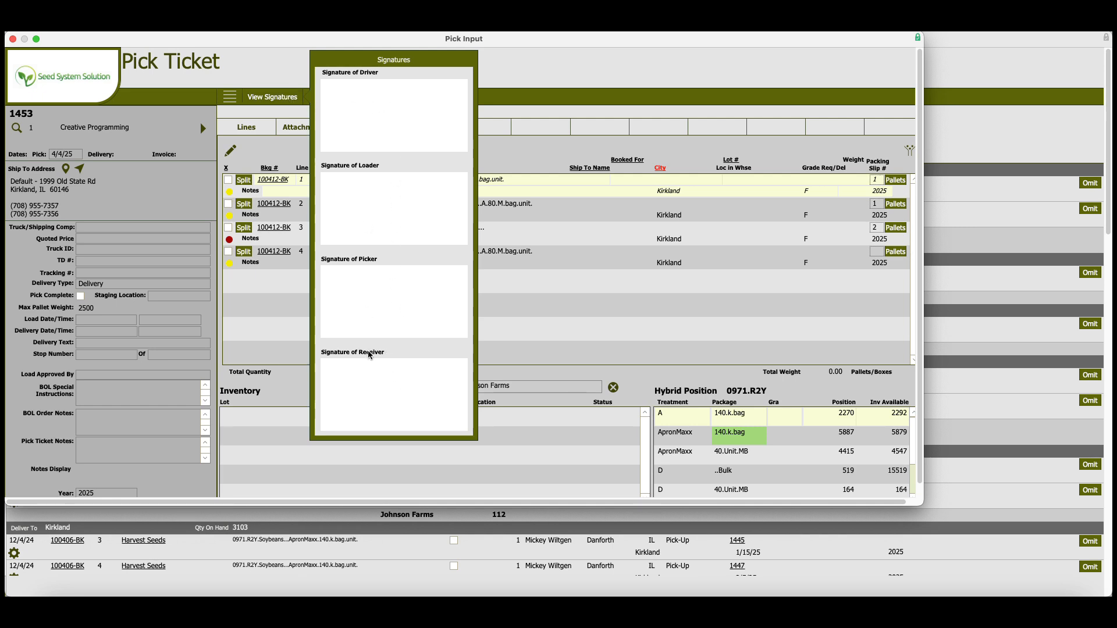
click(224, 97)
Review the pick ticket's actions and Load Documents options, including the Confirmed Delivered dates, without producing any documents.
click(228, 98)
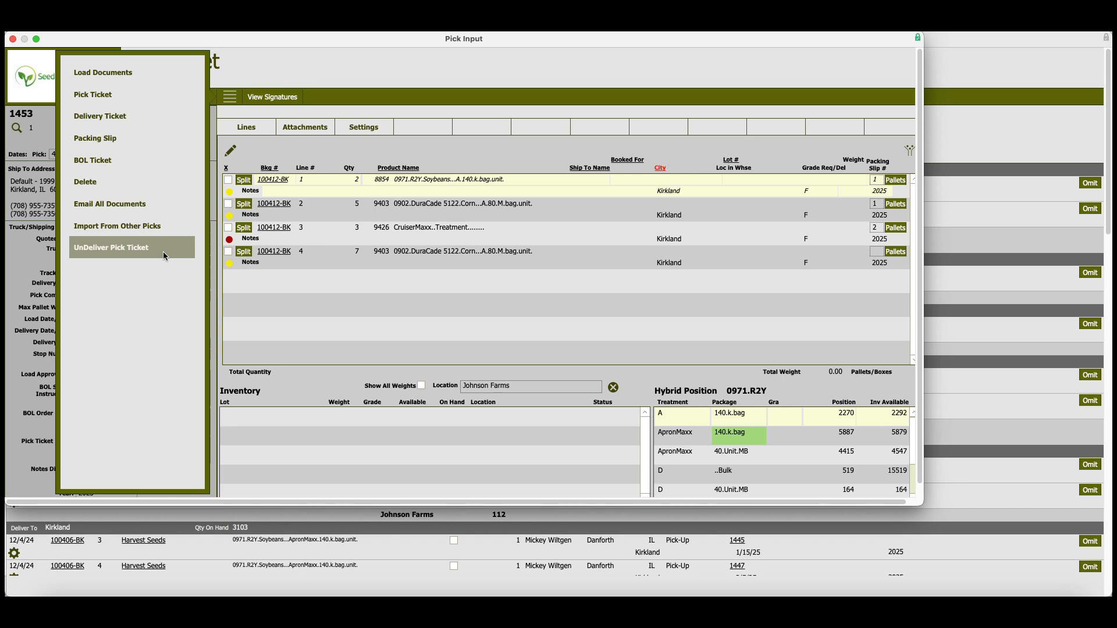
click(115, 75)
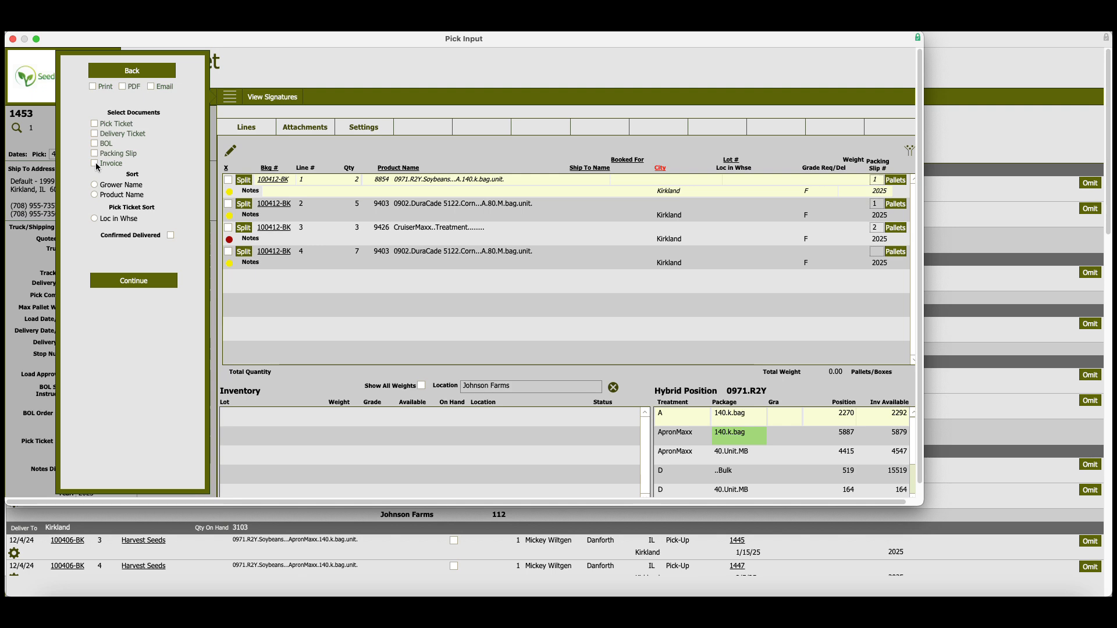
click(171, 236)
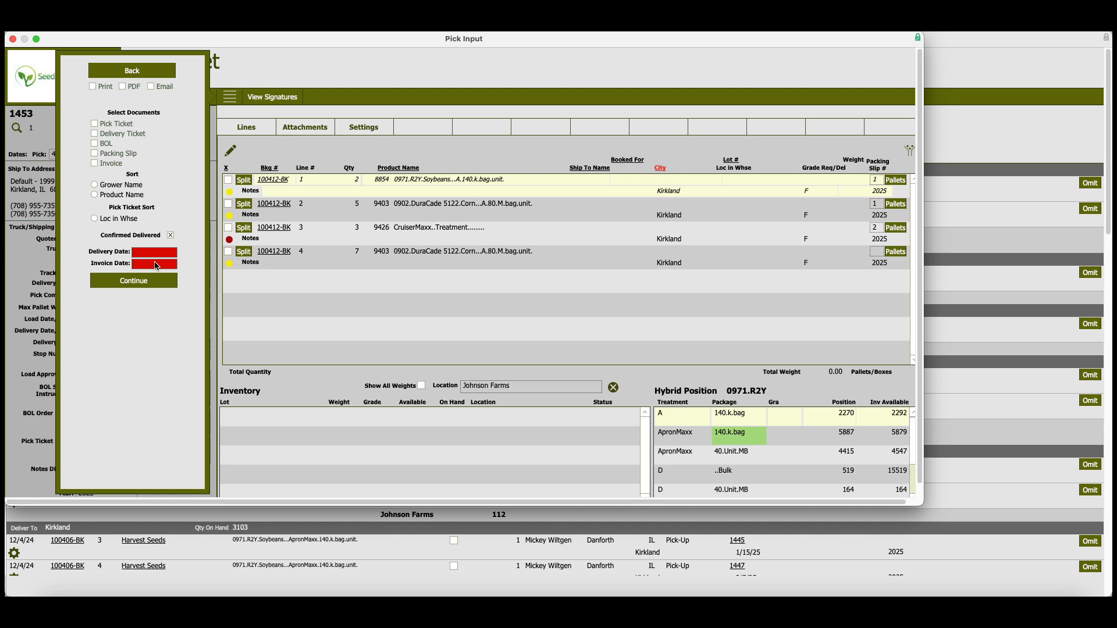
click(171, 236)
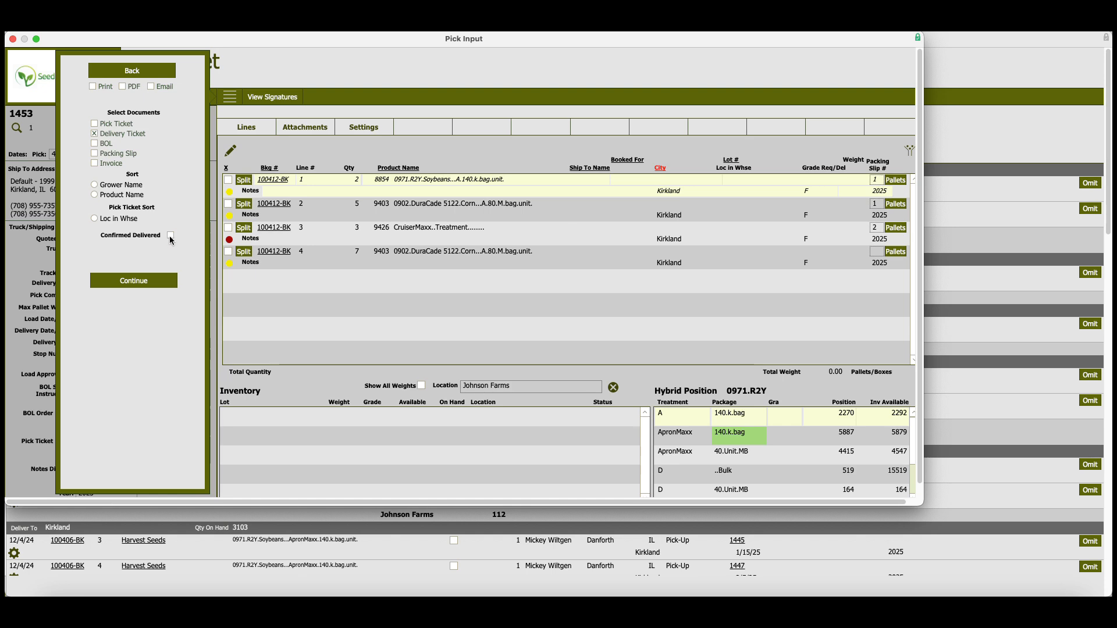
click(132, 71)
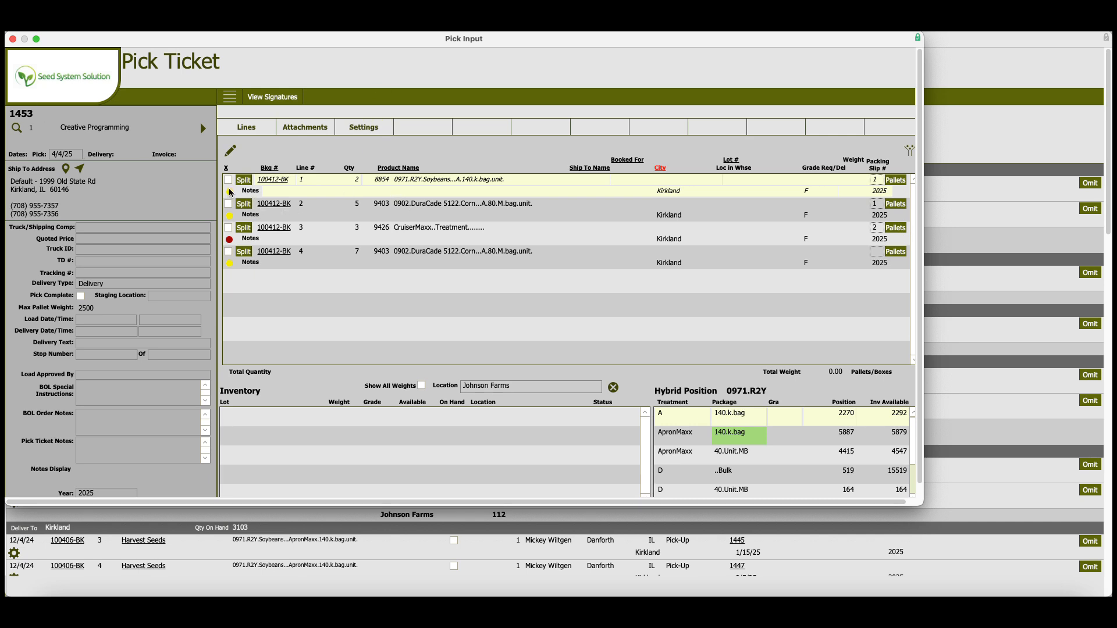
Check the stock status indicator on line 1, the 0971.R2Y soybeans.
mouse_move(230, 192)
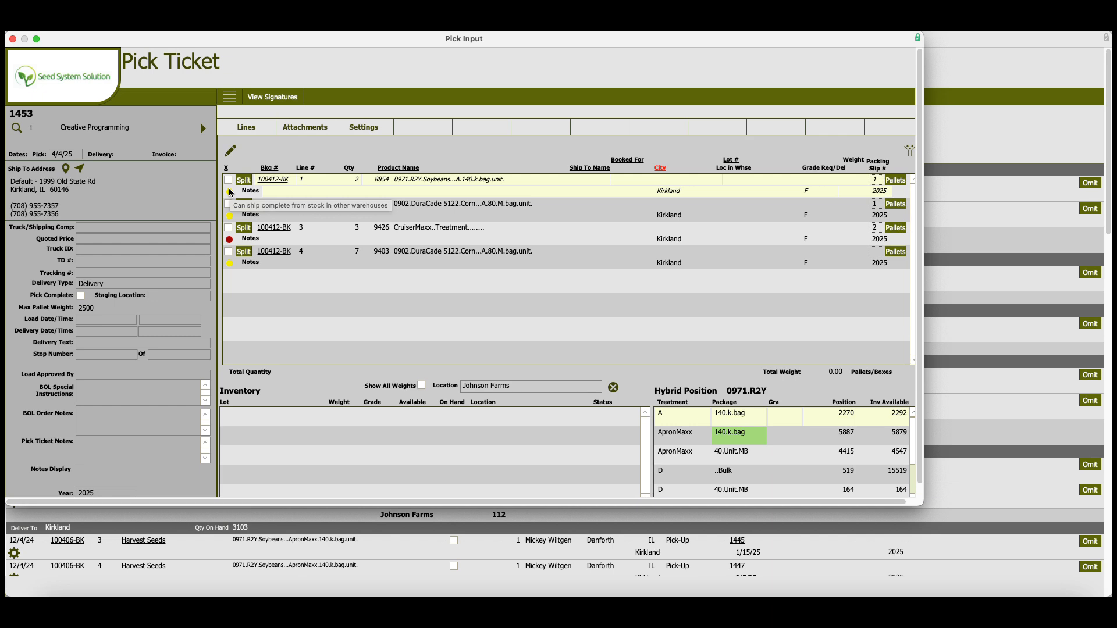